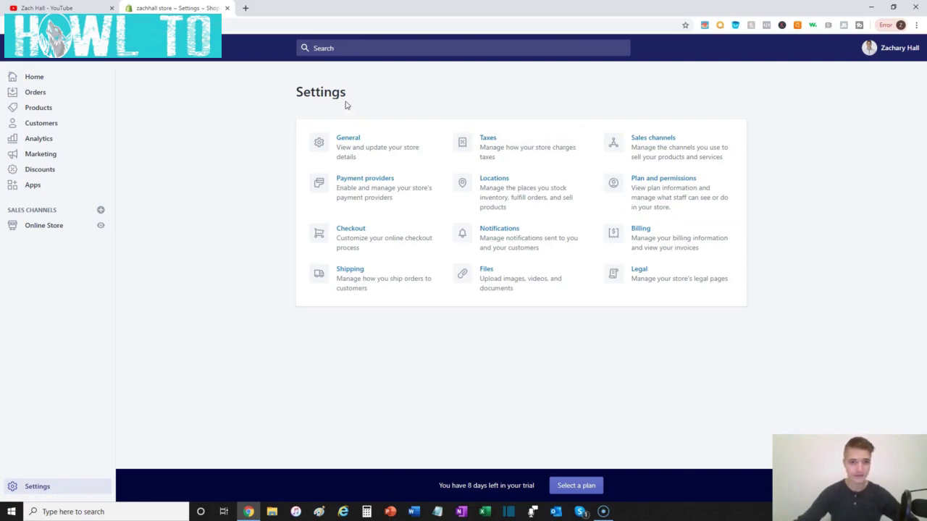
- Open General settings and preview the live storefront in a new tab, then return
{"action": "left_click", "coordinate": [349, 144]}
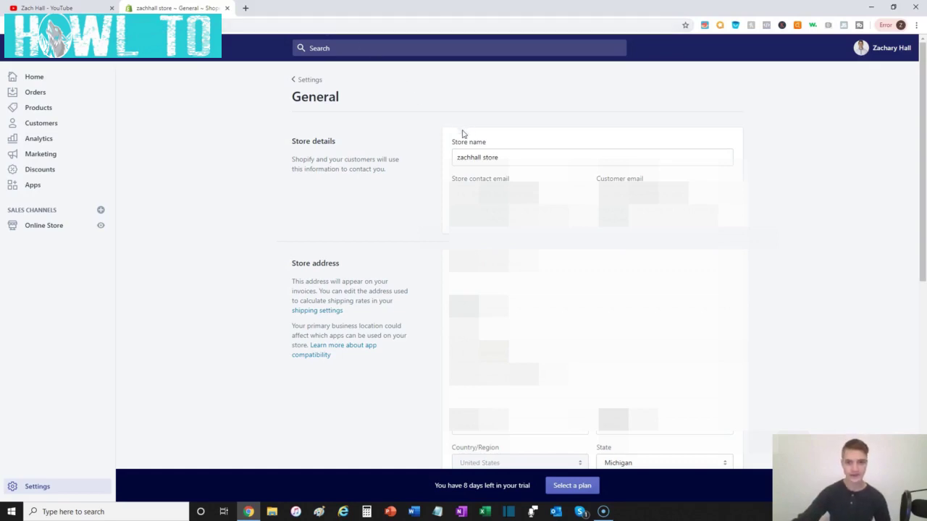
{"action": "right_click", "coordinate": [98, 229]}
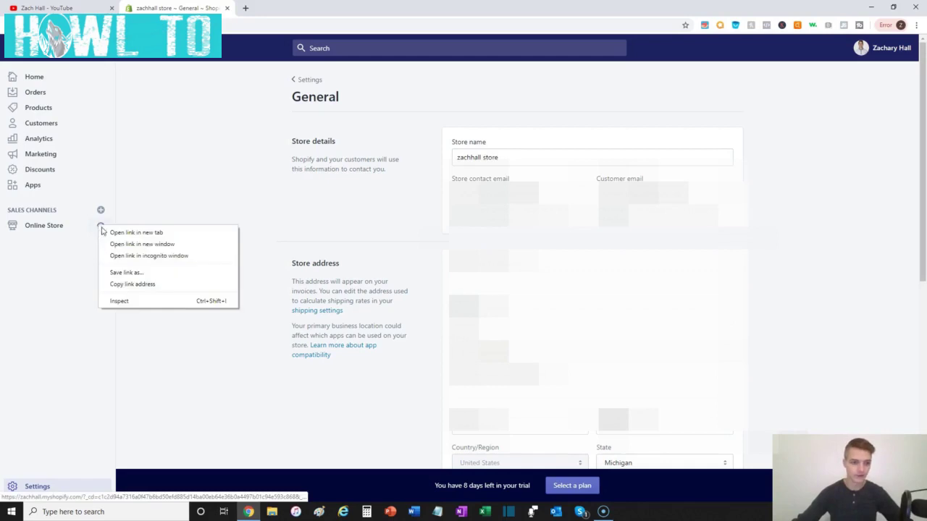
{"action": "left_click", "coordinate": [114, 233]}
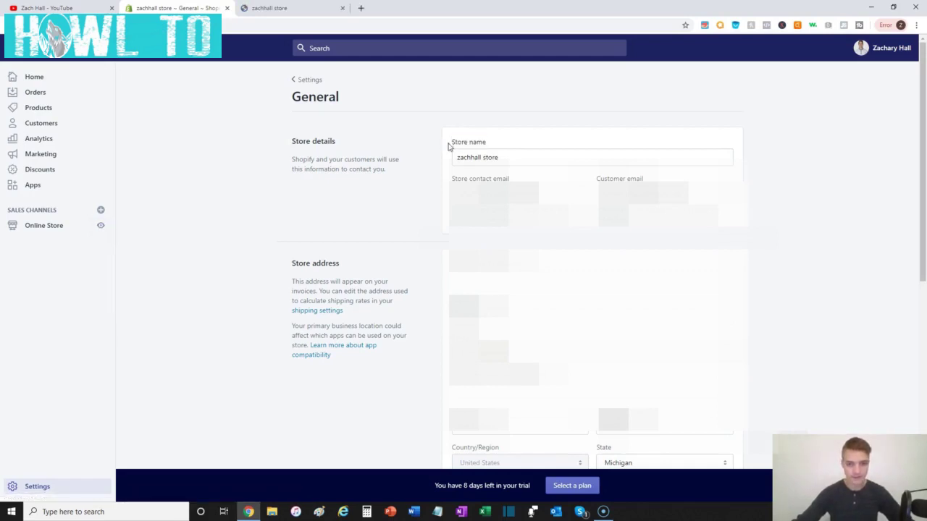
{"action": "left_click", "coordinate": [508, 162]}
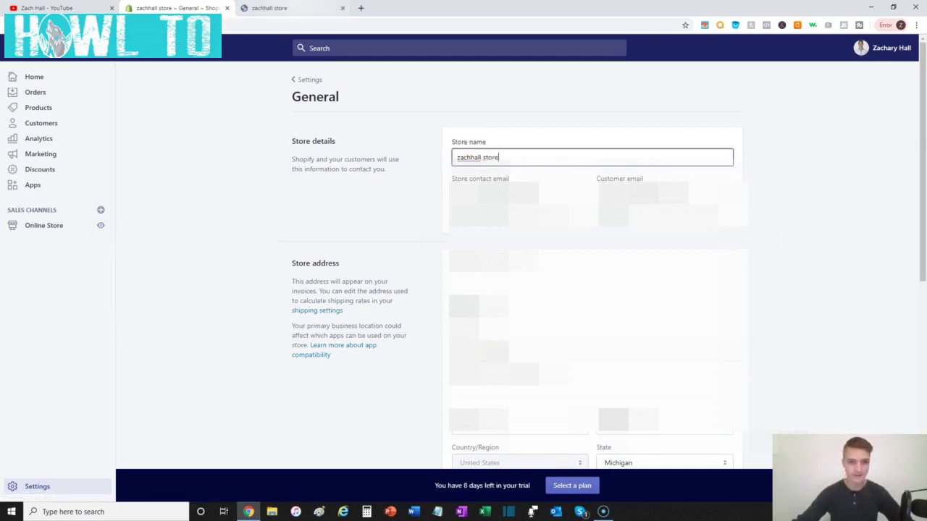
{"action": "left_click", "coordinate": [289, 8]}
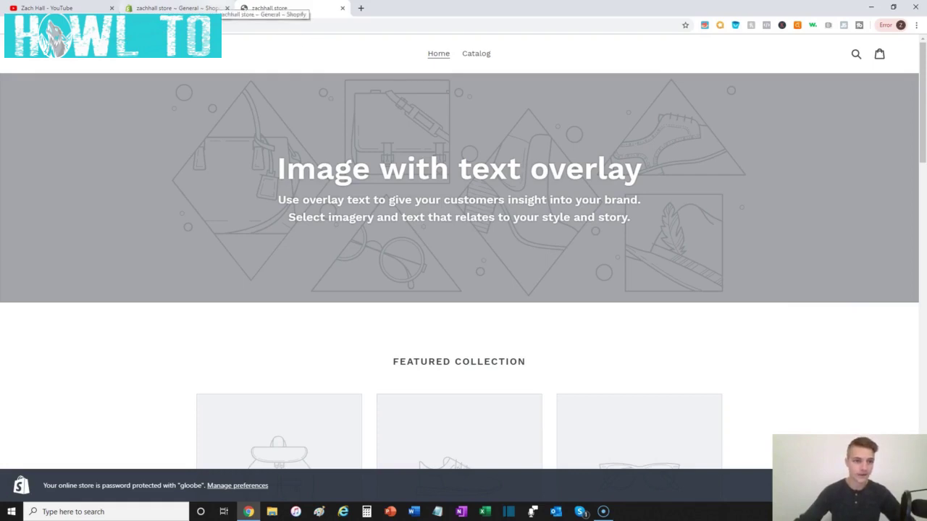
{"action": "left_click", "coordinate": [177, 8]}
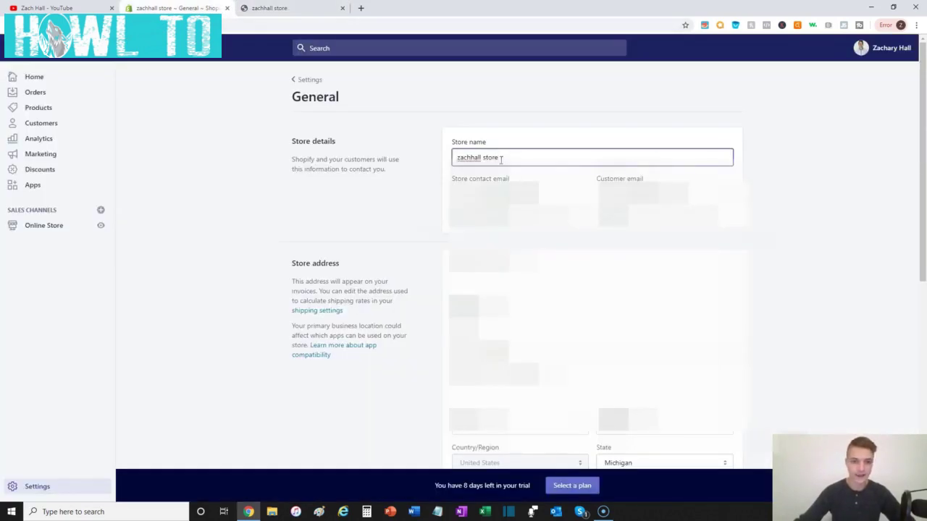
- Replace the current store name with the owner's name followed by ' | Store'
{"action": "left_click_drag", "start_coordinate": [499, 158], "coordinate": [451, 163]}
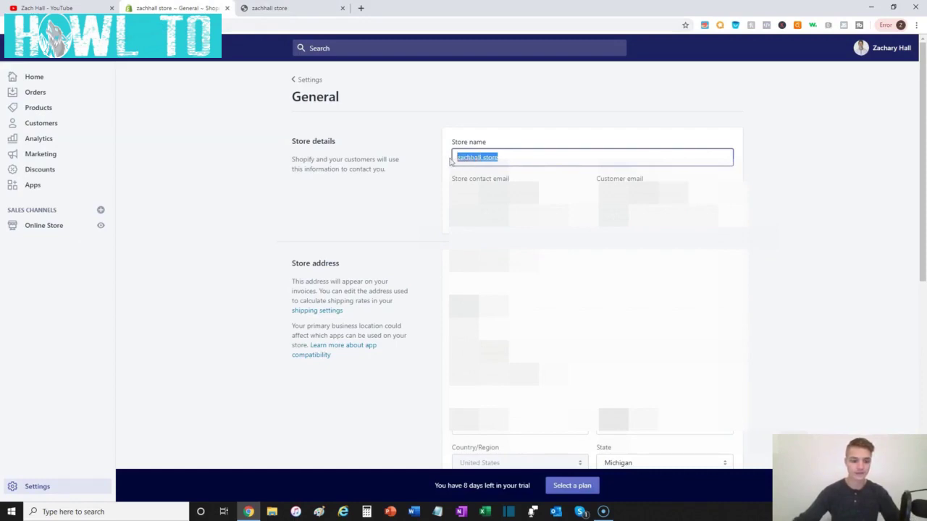
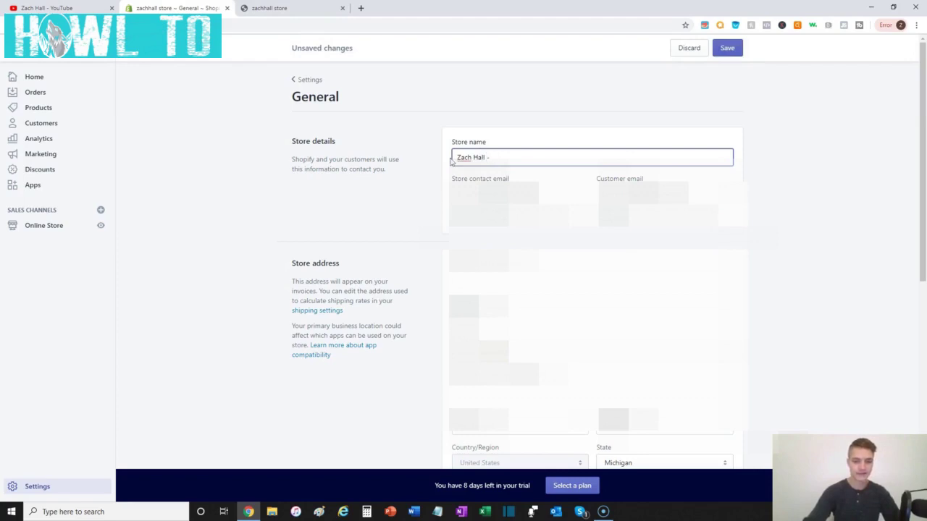
{"action": "type", "text": " | S"}
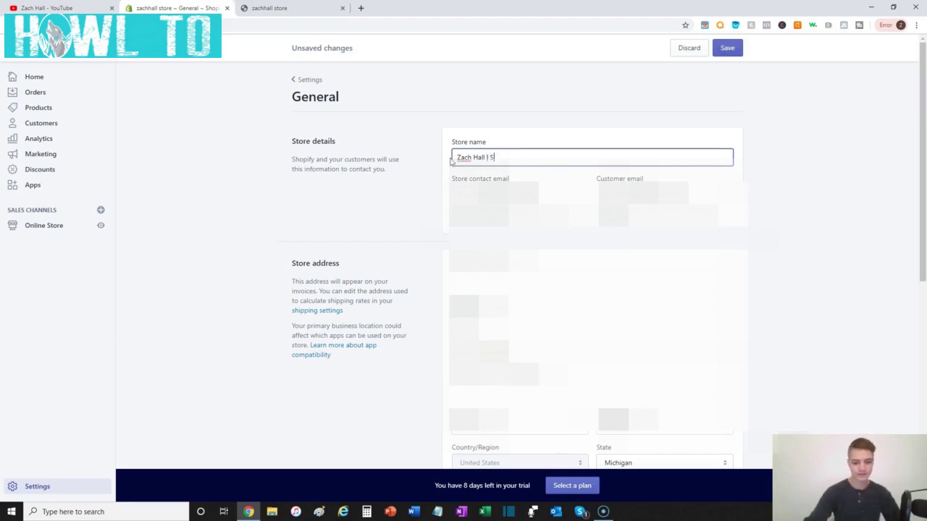
{"action": "type", "text": "tore"}
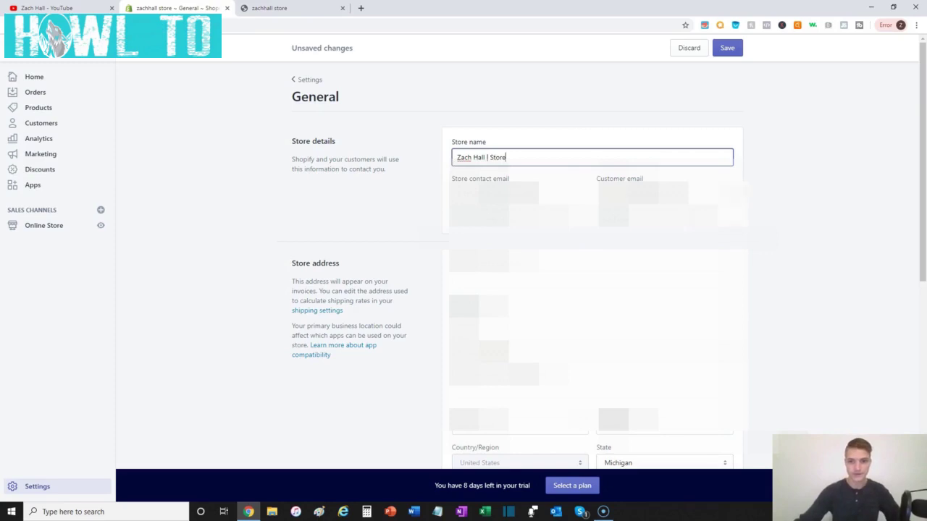
{"action": "left_click", "coordinate": [770, 141]}
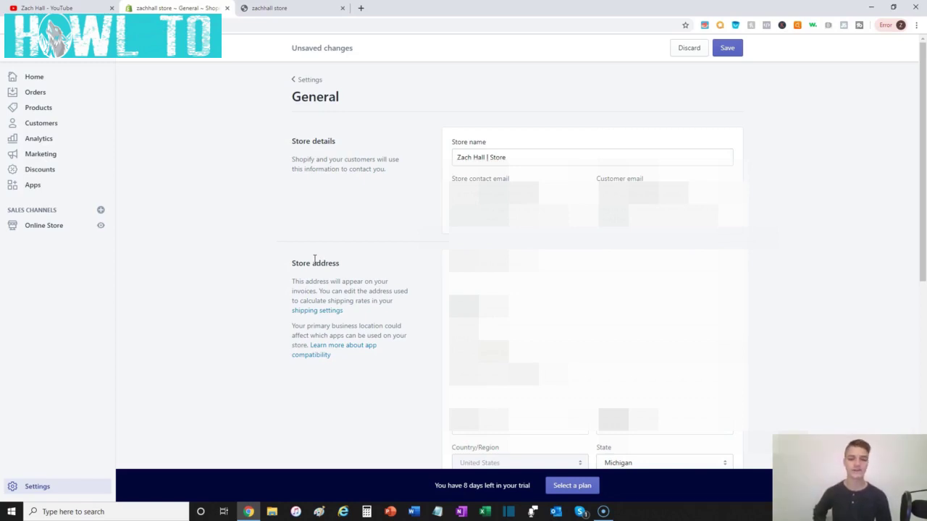
- Review the General settings down to Store currency, then go to Taxes settings
{"action": "scroll", "coordinate": [315, 261], "scroll_direction": "down", "scroll_amount": 3}
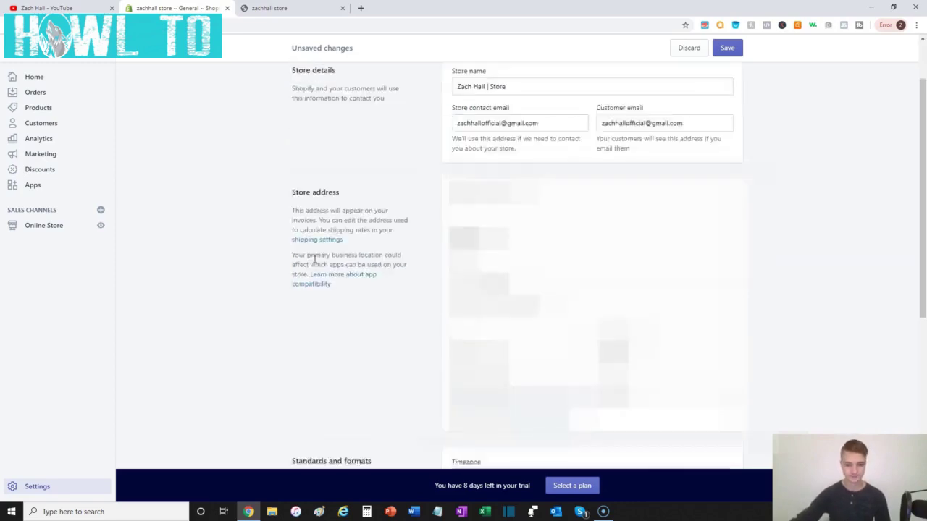
{"action": "scroll", "coordinate": [315, 262], "scroll_direction": "down", "scroll_amount": 3}
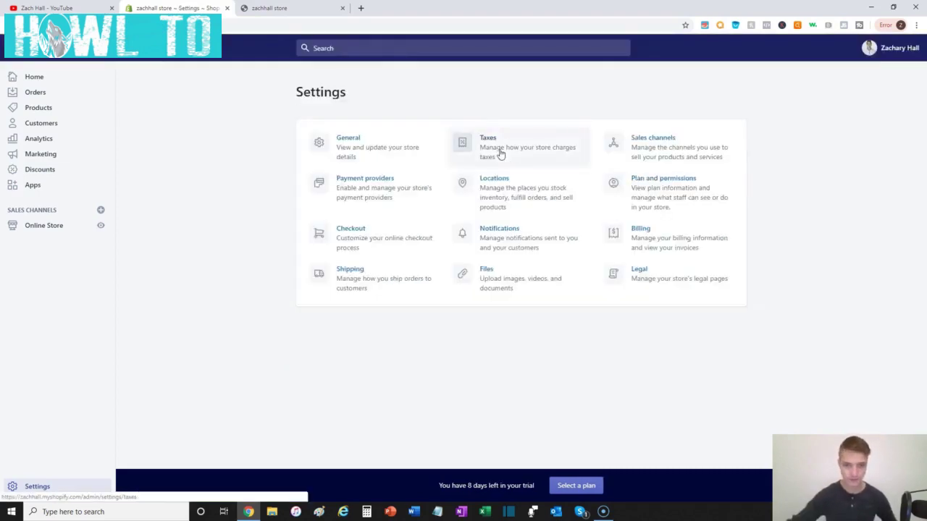
{"action": "left_click", "coordinate": [498, 151]}
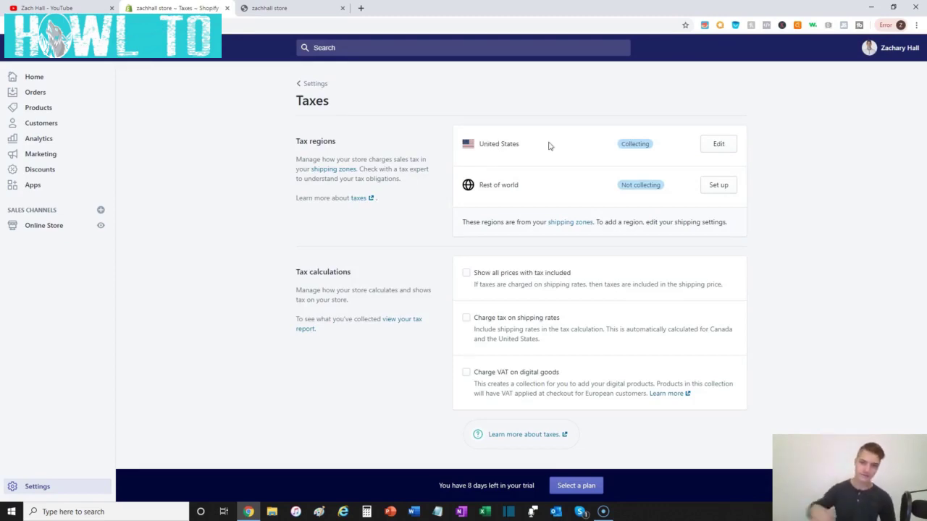
- Open the United States tax region showing the Michigan physical presence at 6%
{"action": "left_click", "coordinate": [719, 145]}
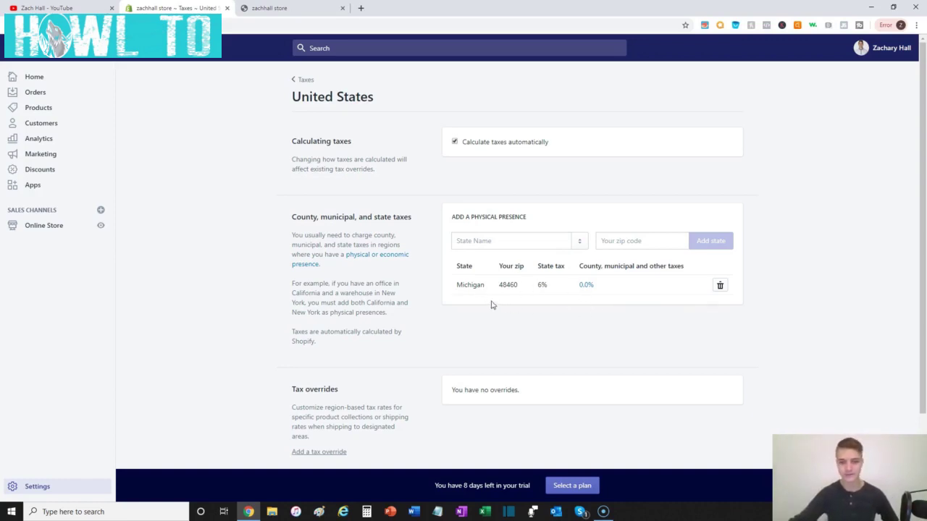
- Delete the Michigan physical presence from the United States tax region
{"action": "left_click", "coordinate": [720, 286]}
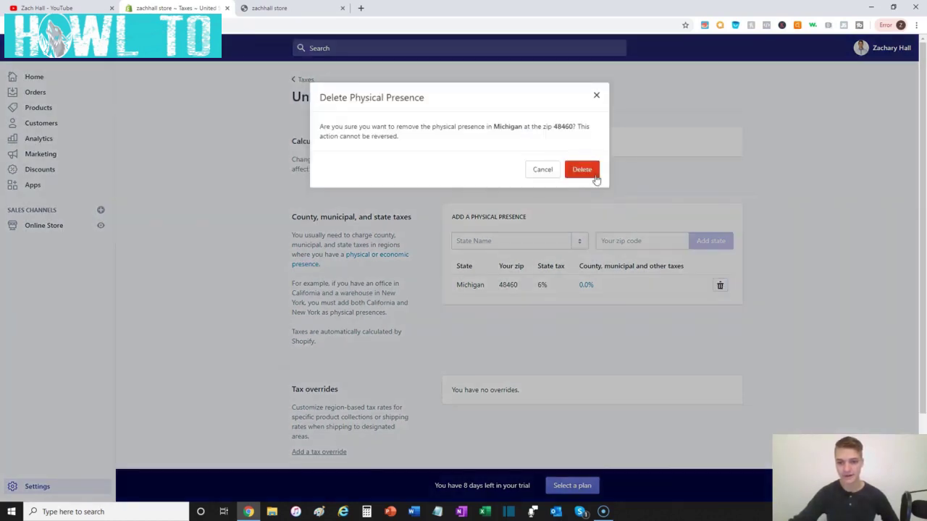
{"action": "left_click", "coordinate": [593, 177]}
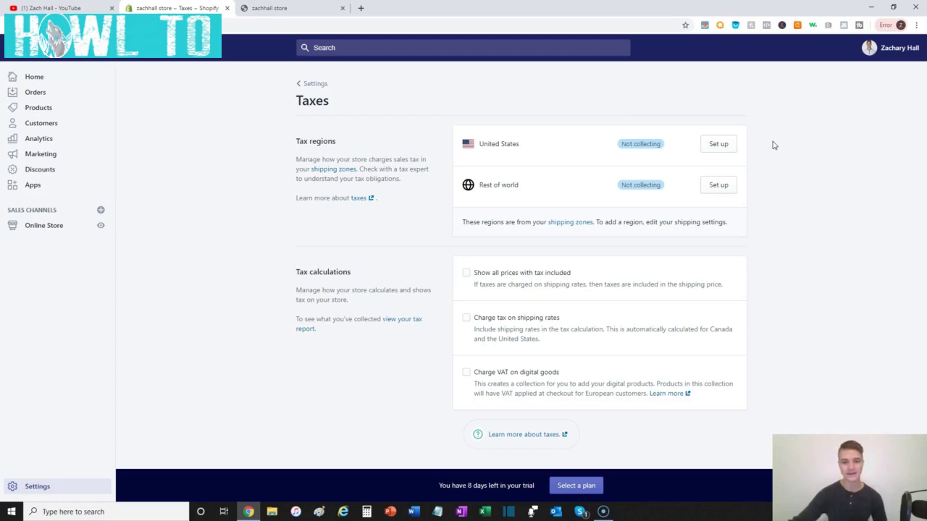
- From the settings overview, check sales channels and then open Payment providers
{"action": "left_click", "coordinate": [65, 484]}
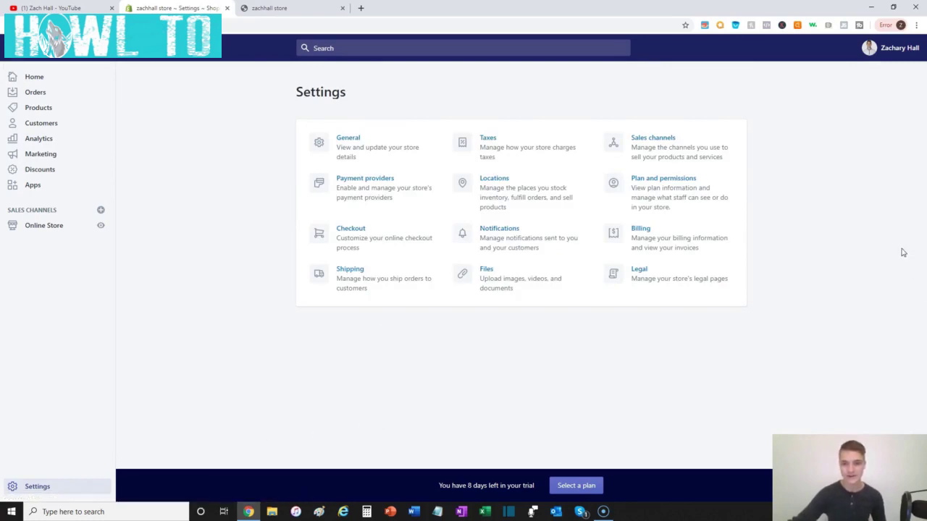
{"action": "left_click", "coordinate": [652, 142]}
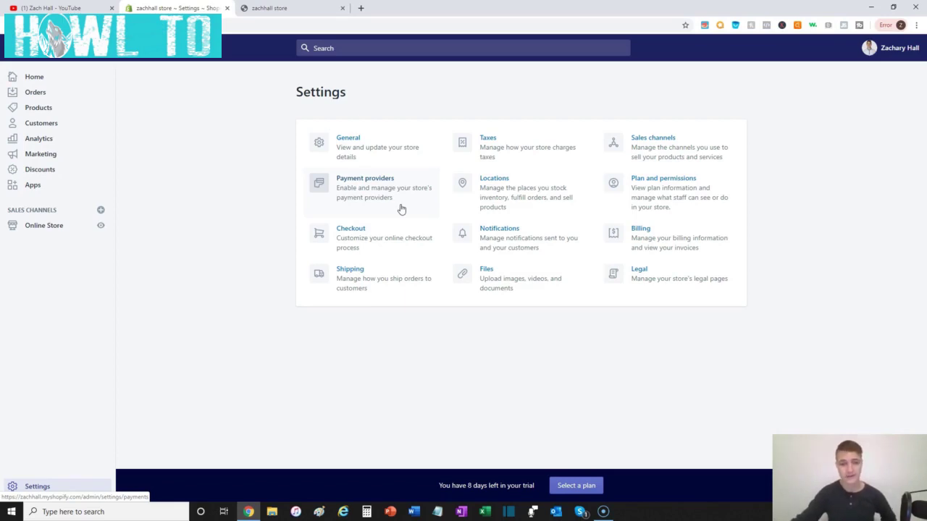
{"action": "left_click", "coordinate": [358, 195]}
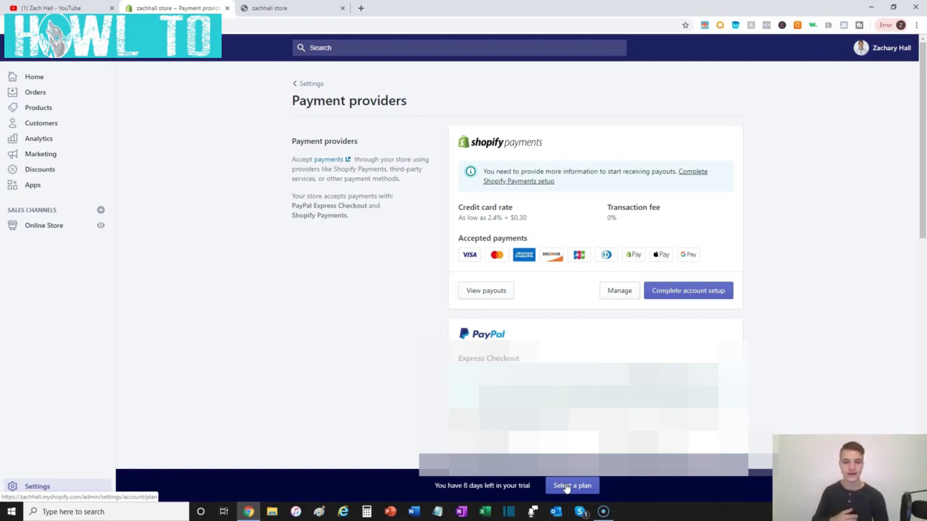
- Look over the plans available to choose after the trial ends
{"action": "left_click", "coordinate": [566, 485]}
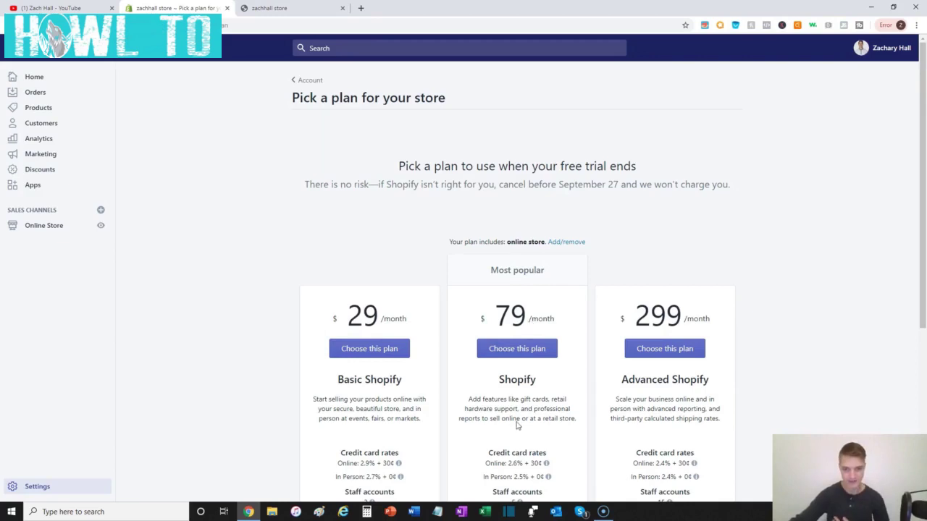
{"action": "mouse_move", "coordinate": [527, 483]}
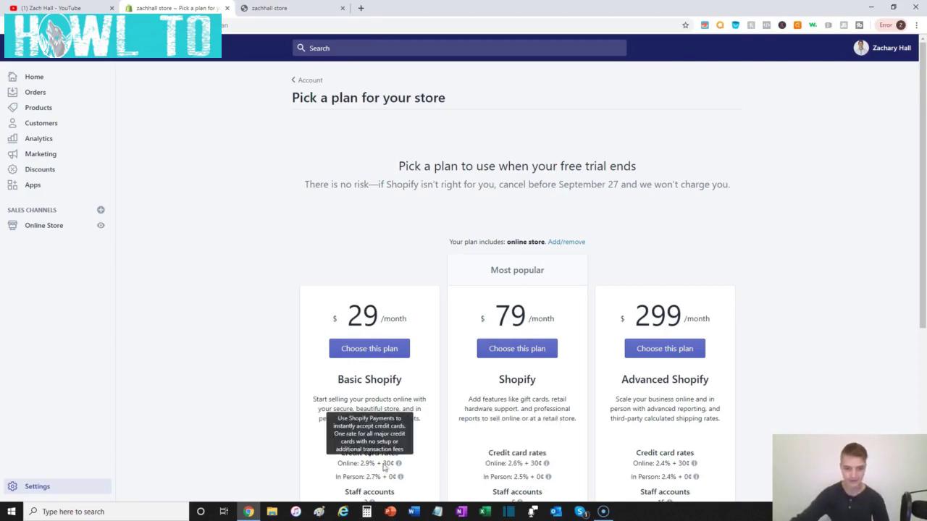
{"action": "mouse_move", "coordinate": [500, 467]}
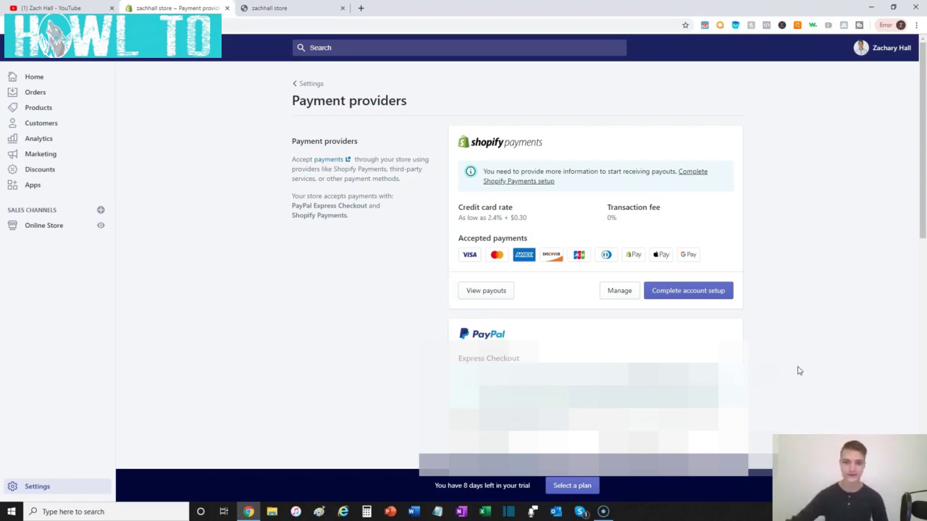
- Look through the Shopify Payments account setup form, then return to Settings
{"action": "left_click", "coordinate": [710, 298]}
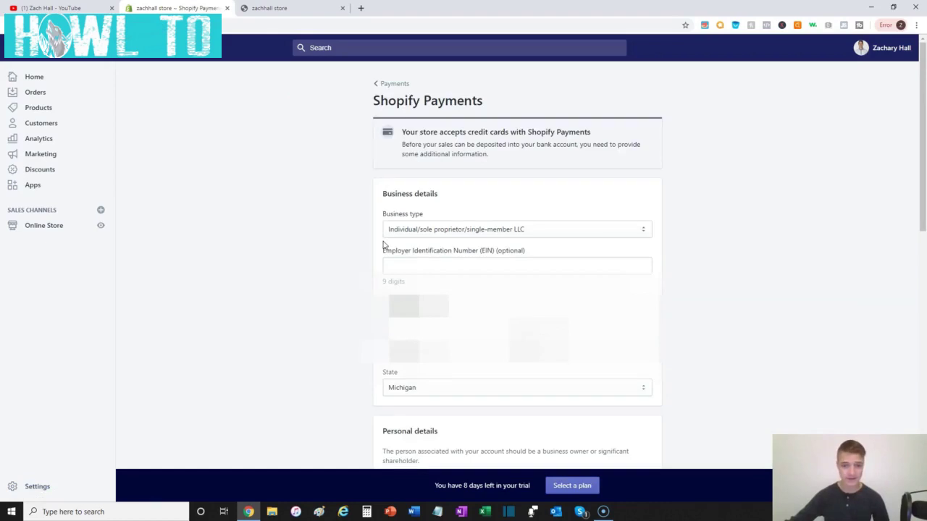
{"action": "scroll", "coordinate": [672, 213], "scroll_direction": "down", "scroll_amount": 10}
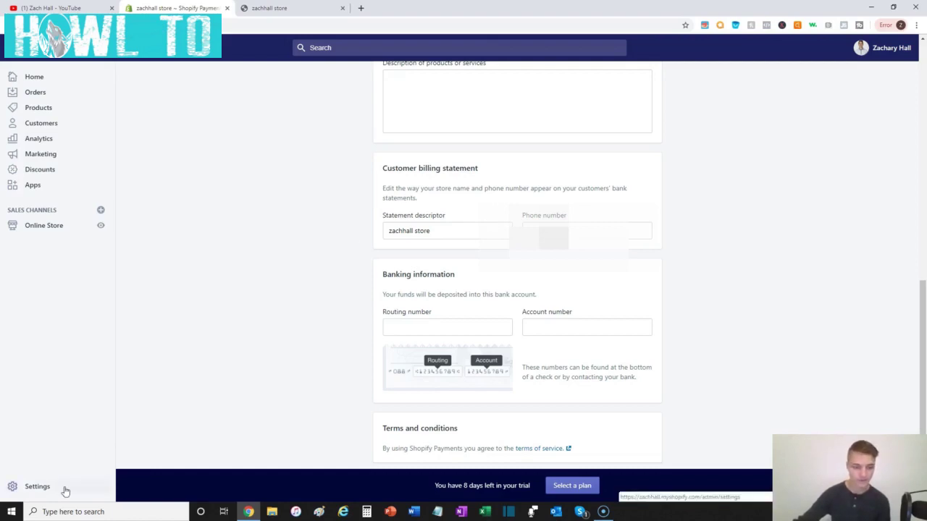
{"action": "left_click", "coordinate": [37, 486]}
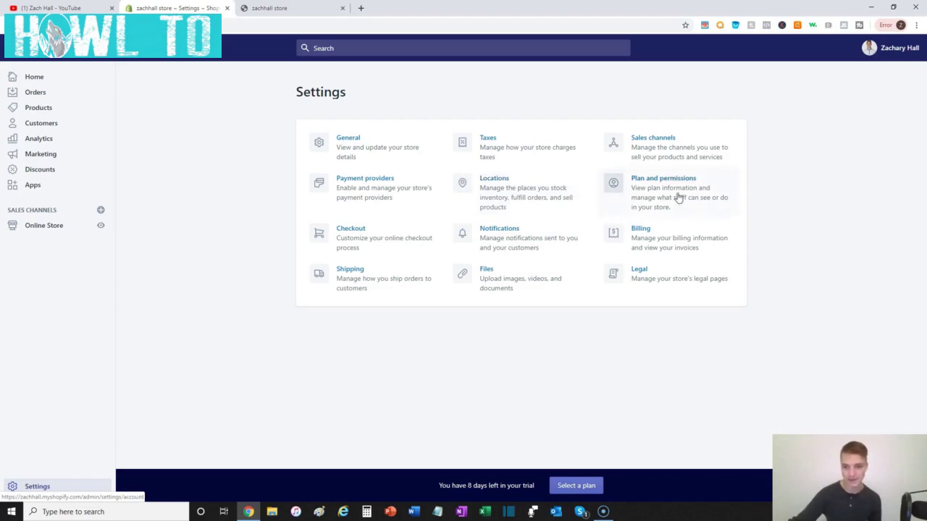
- Open Plan and permissions to see the Trial/Monthly plan and staff accounts
{"action": "left_click", "coordinate": [707, 214]}
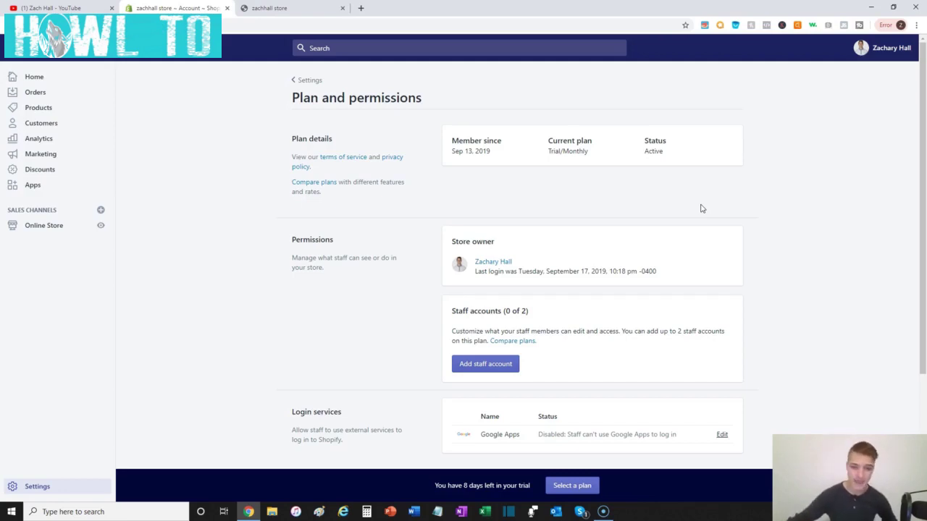
{"action": "left_click", "coordinate": [504, 363]}
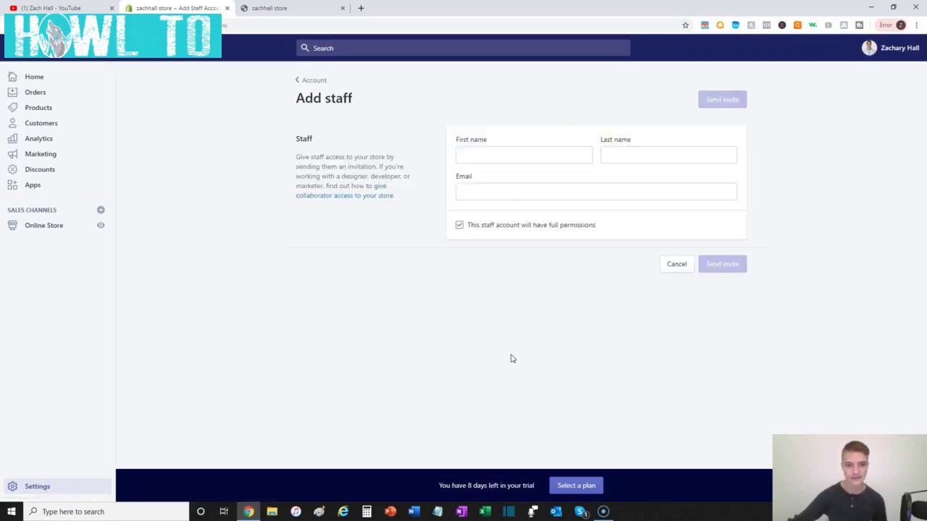
{"action": "left_click", "coordinate": [467, 230]}
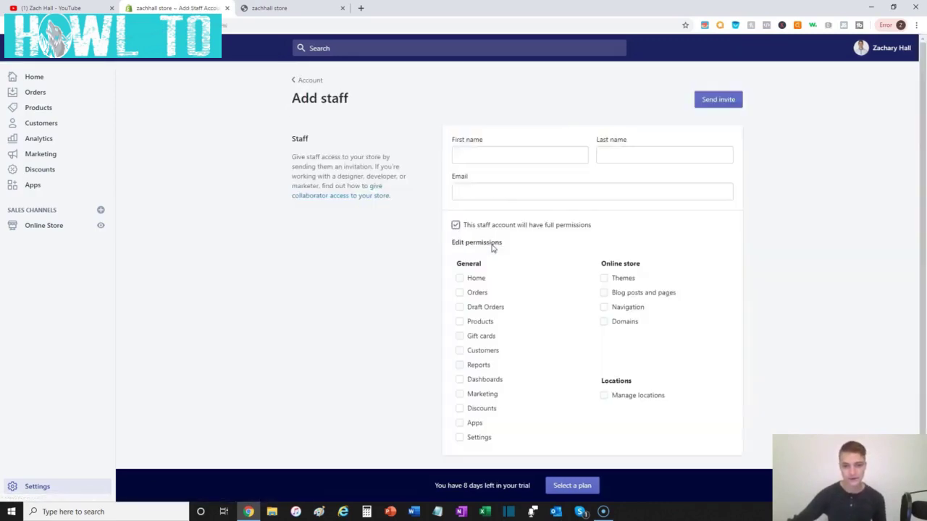
{"action": "scroll", "coordinate": [510, 251], "scroll_direction": "down", "scroll_amount": 1}
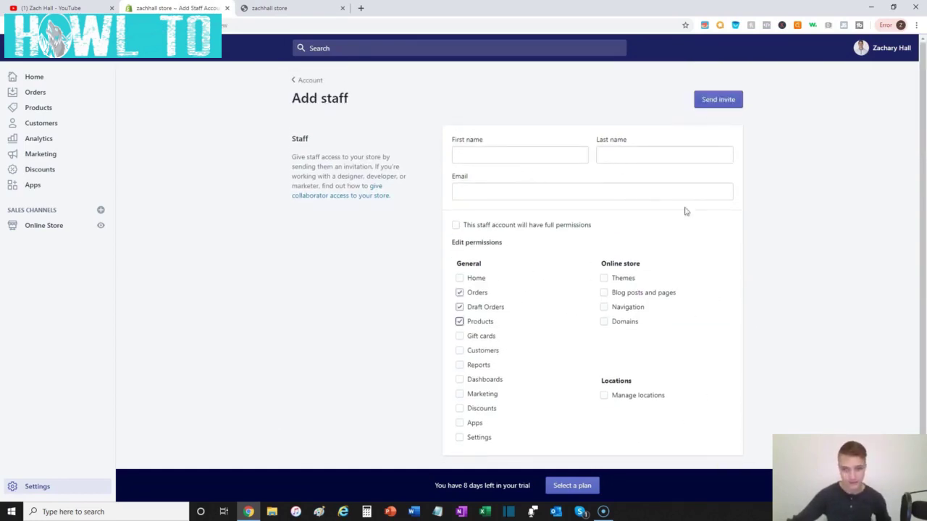
{"action": "scroll", "coordinate": [684, 209], "scroll_direction": "down", "scroll_amount": 1}
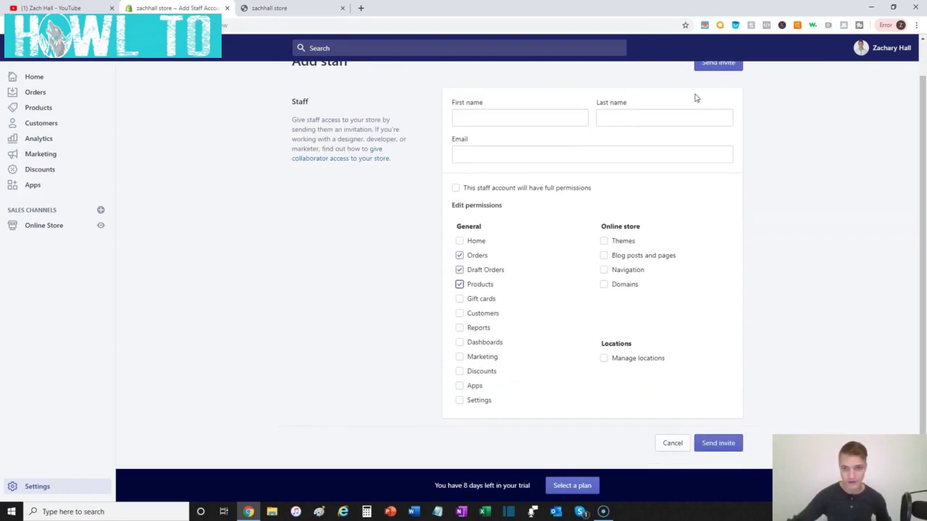
{"action": "left_click", "coordinate": [671, 442]}
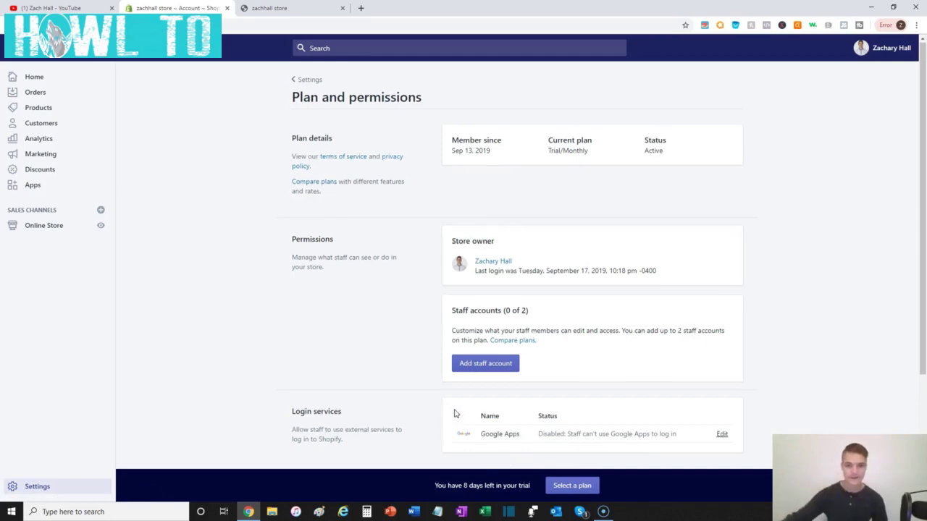
- Scroll the Plan and permissions page to view staff accounts and Google Apps login
{"action": "scroll", "coordinate": [455, 413], "scroll_direction": "down", "scroll_amount": 3}
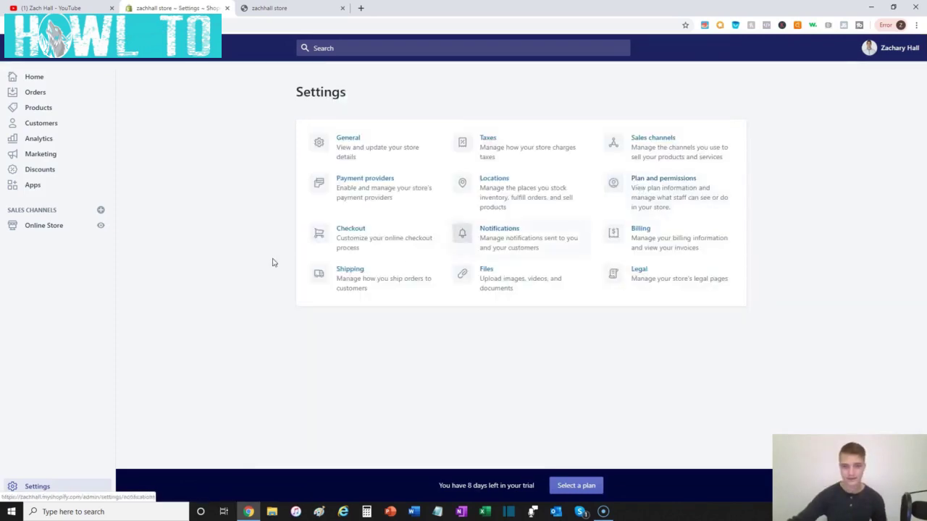
- Open Checkout settings, check the password-protected storefront tab, then return to Checkout
{"action": "left_click", "coordinate": [365, 238]}
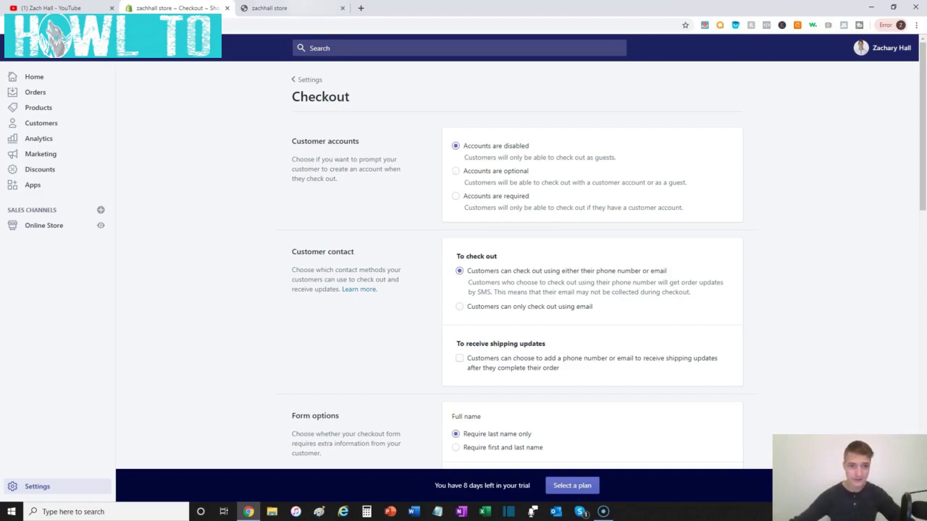
{"action": "key", "text": "ctrl+Tab"}
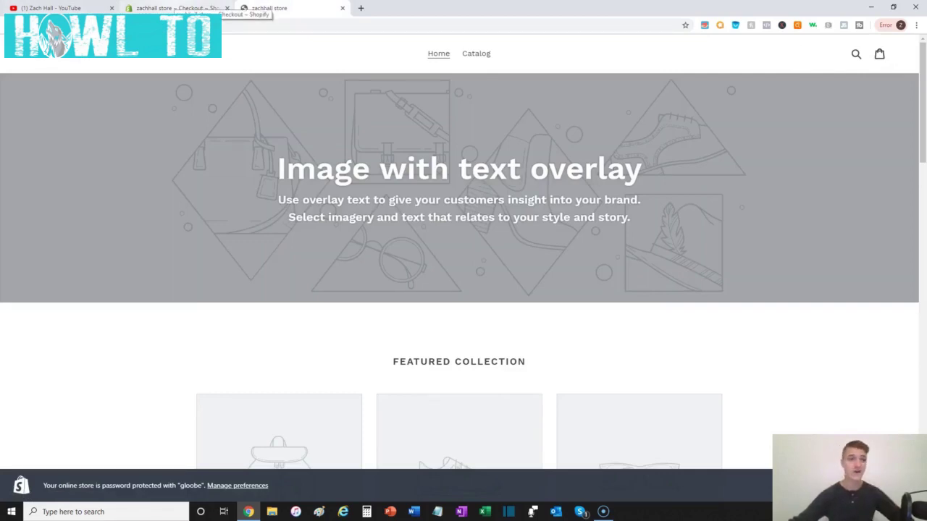
{"action": "left_click", "coordinate": [185, 8]}
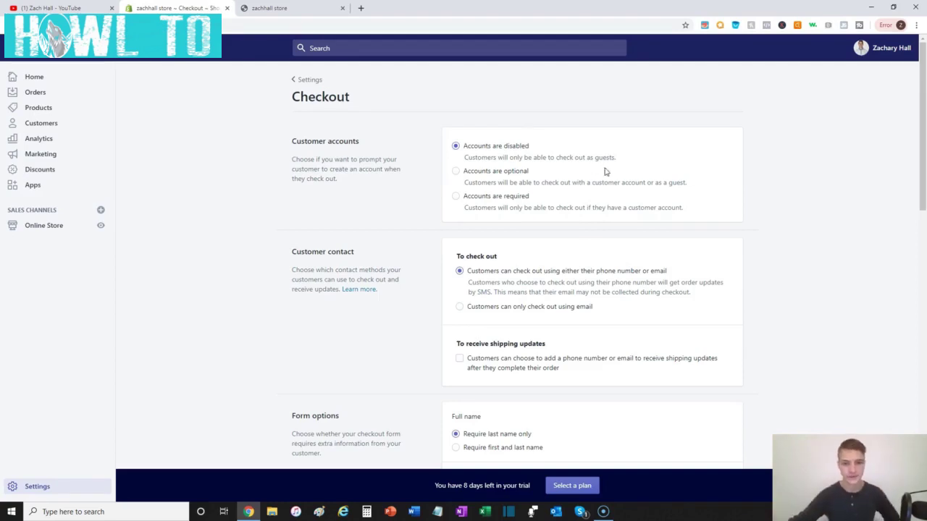
- Make customer accounts optional and require both first and last names at checkout
{"action": "left_click", "coordinate": [456, 172]}
{"action": "scroll", "coordinate": [485, 180], "scroll_direction": "down", "scroll_amount": 2}
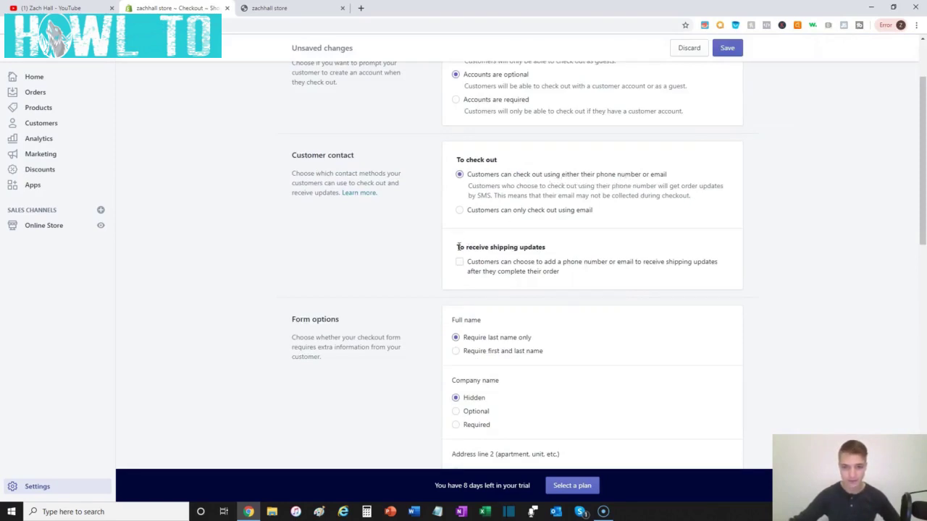
{"action": "scroll", "coordinate": [459, 248], "scroll_direction": "down", "scroll_amount": 2}
{"action": "scroll", "coordinate": [478, 177], "scroll_direction": "down", "scroll_amount": 1}
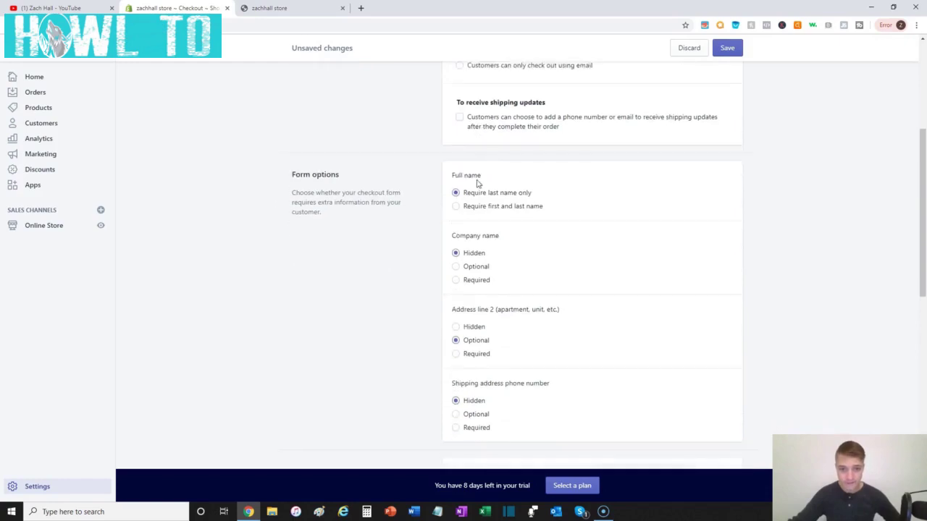
{"action": "left_click", "coordinate": [488, 207]}
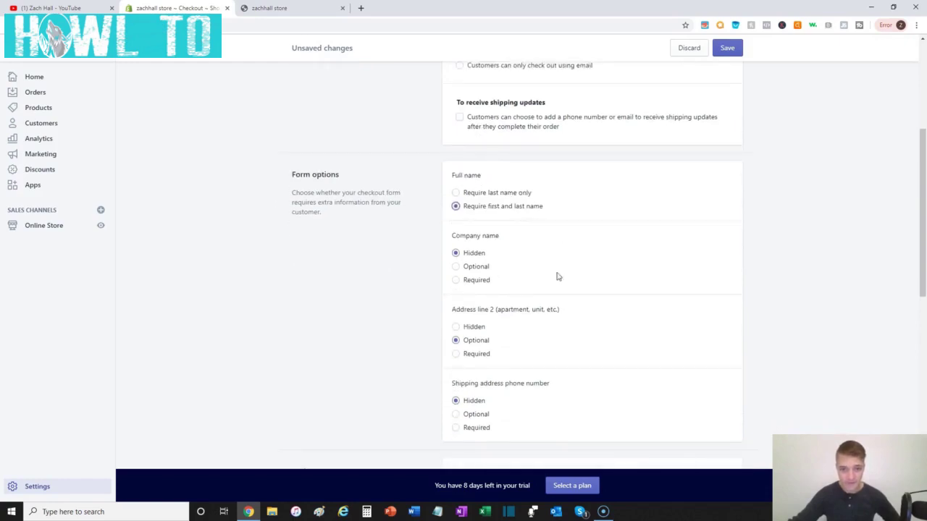
{"action": "scroll", "coordinate": [558, 277], "scroll_direction": "down", "scroll_amount": 1}
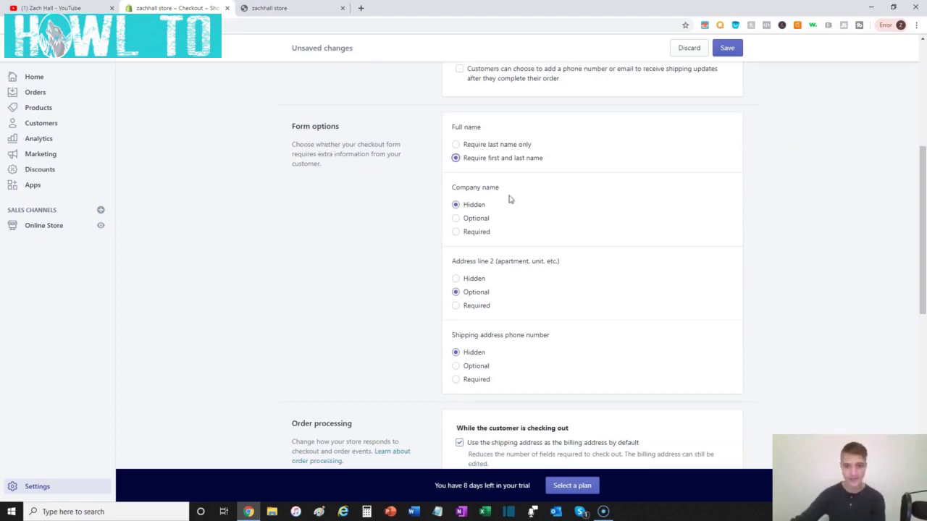
{"action": "scroll", "coordinate": [503, 217], "scroll_direction": "down", "scroll_amount": 2}
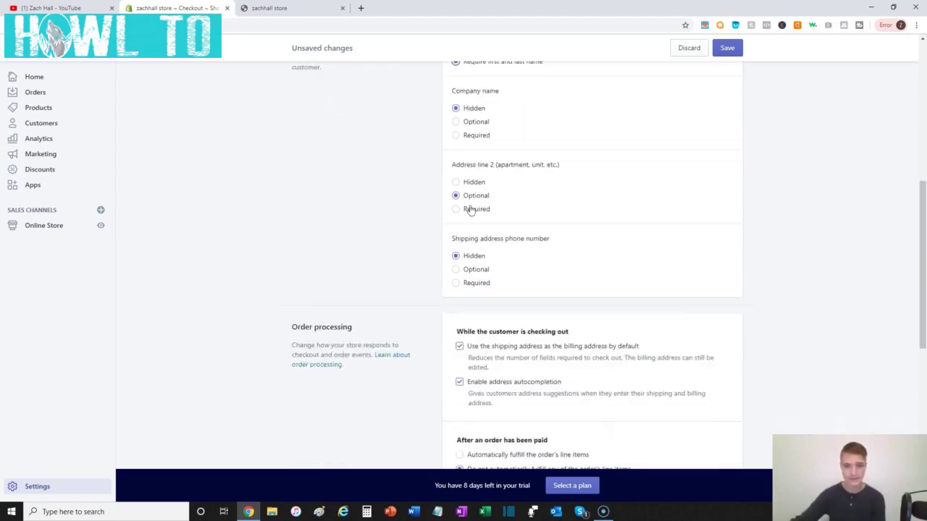
{"action": "scroll", "coordinate": [471, 209], "scroll_direction": "up", "scroll_amount": 2}
- Make the shipping address phone optional and leave the email sign-up option unpreselected
{"action": "left_click", "coordinate": [456, 366]}
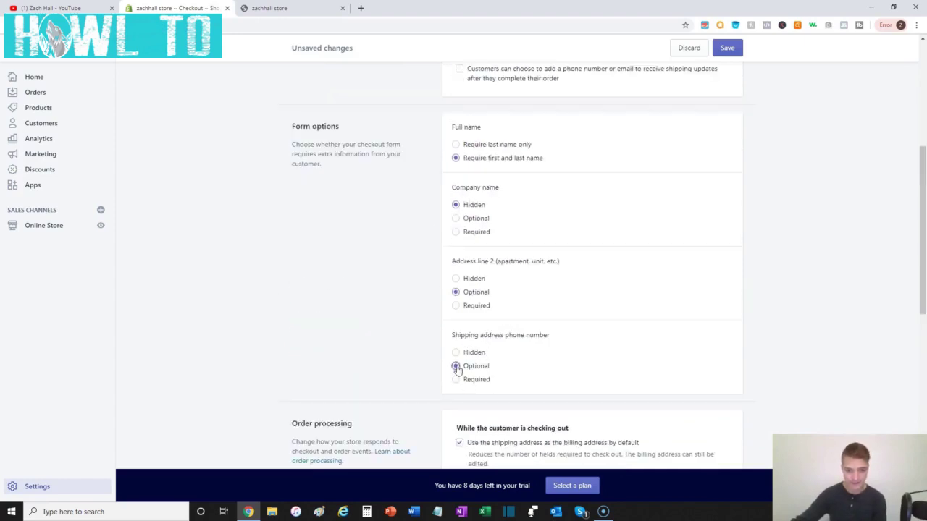
{"action": "scroll", "coordinate": [413, 277], "scroll_direction": "down", "scroll_amount": 4}
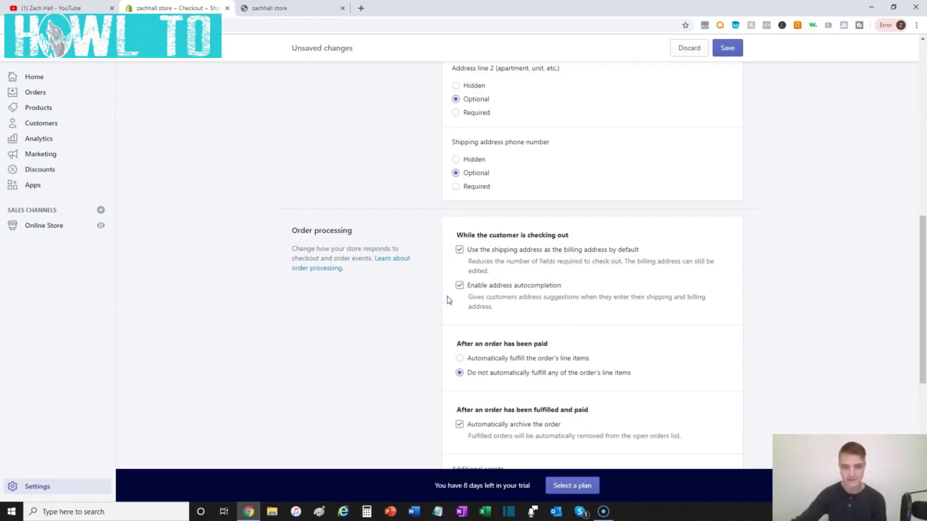
{"action": "scroll", "coordinate": [447, 300], "scroll_direction": "down", "scroll_amount": 3}
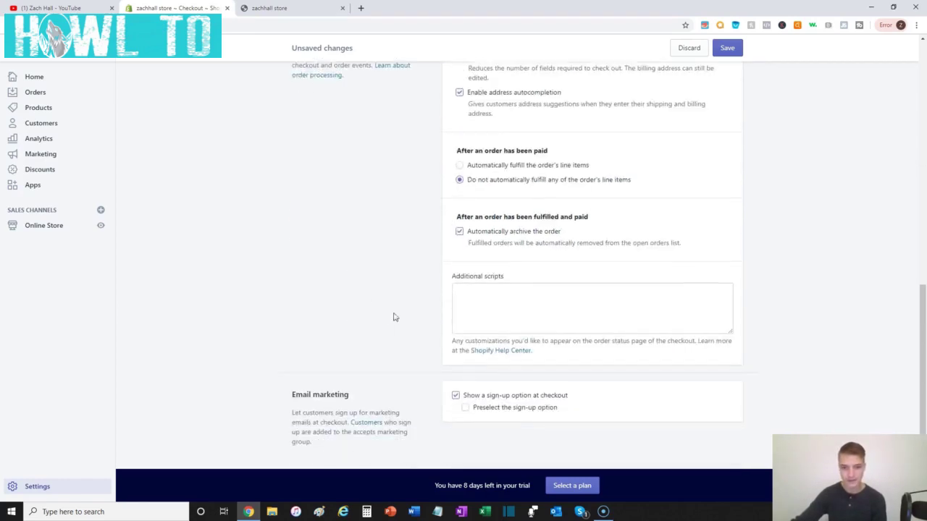
{"action": "scroll", "coordinate": [540, 204], "scroll_direction": "down", "scroll_amount": 1}
{"action": "scroll", "coordinate": [543, 210], "scroll_direction": "up", "scroll_amount": 1}
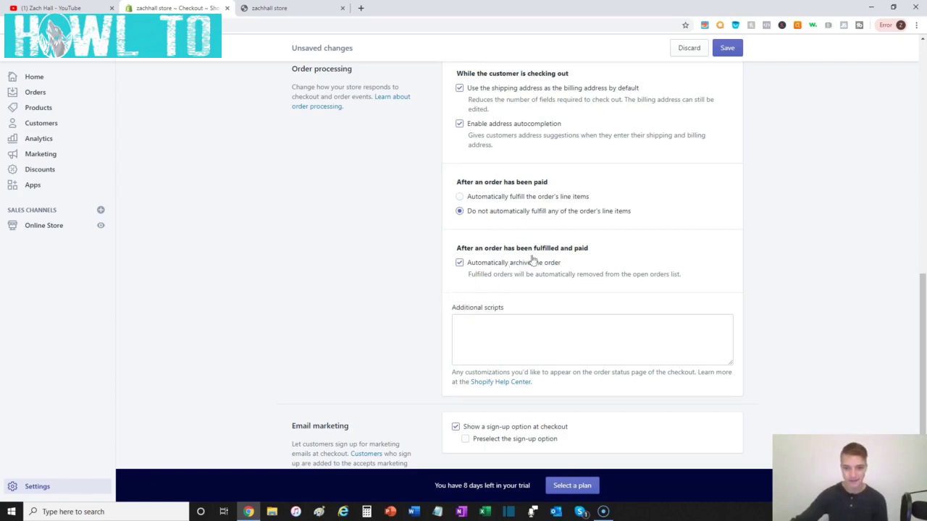
{"action": "scroll", "coordinate": [436, 329], "scroll_direction": "down", "scroll_amount": 2}
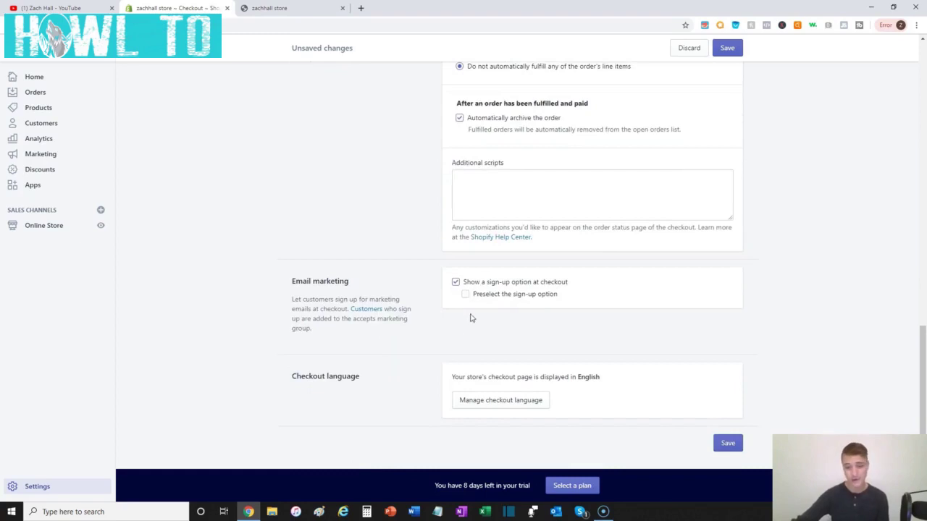
{"action": "left_click", "coordinate": [464, 296]}
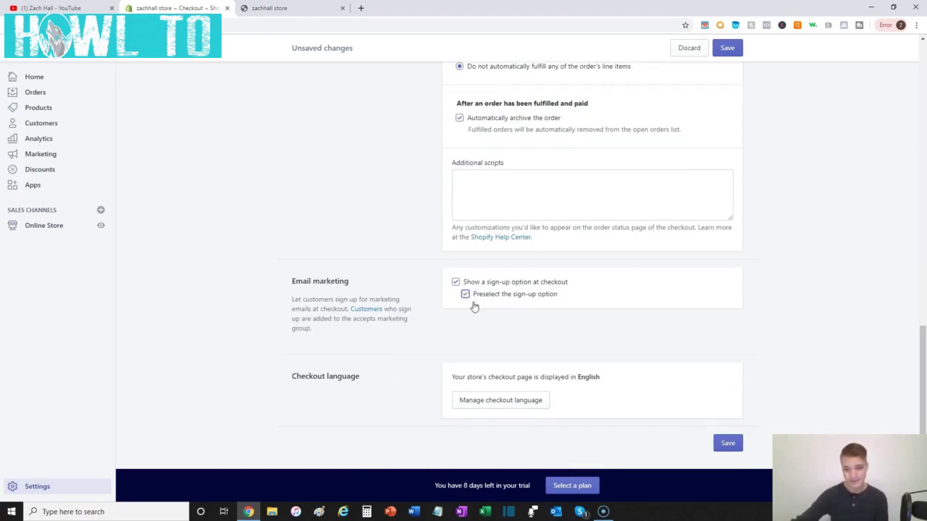
{"action": "left_click", "coordinate": [465, 297]}
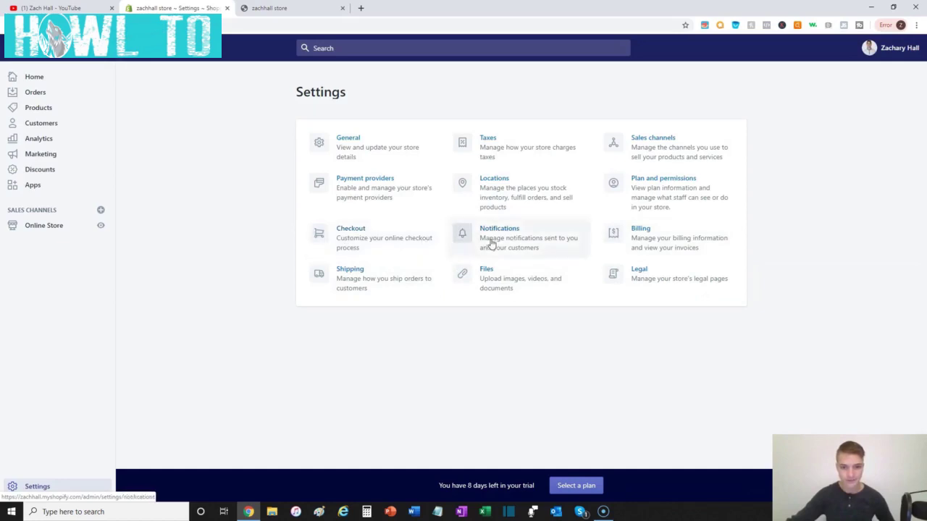
- Open Notifications and the Order confirmation email template
{"action": "left_click", "coordinate": [430, 276]}
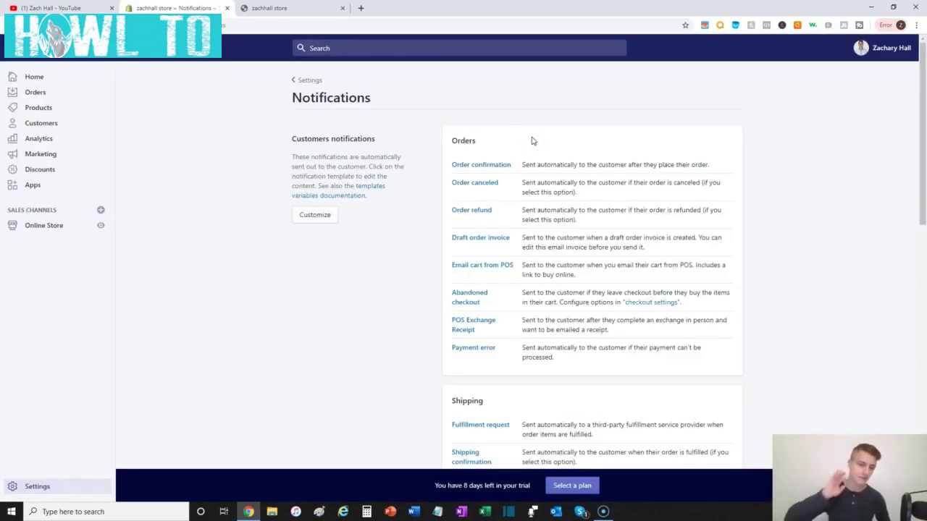
{"action": "left_click", "coordinate": [484, 166]}
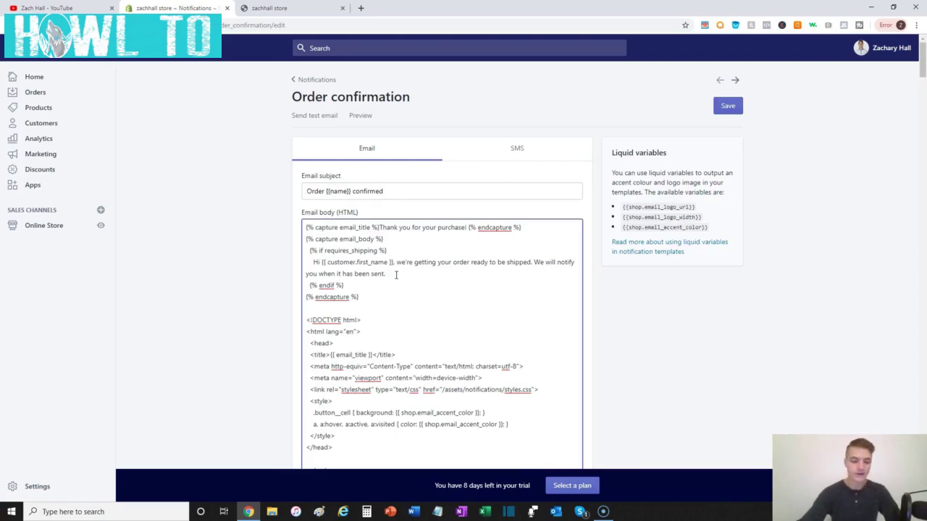
- Add 'You can track your order status through 17track.net.' to the email body, then return to Settings
{"action": "type", "text": "You can "}
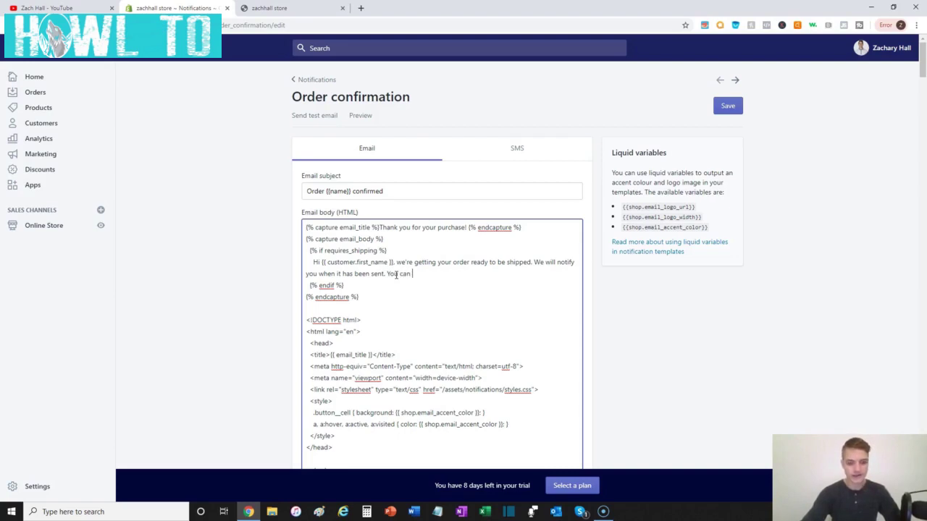
{"action": "type", "text": "track your "}
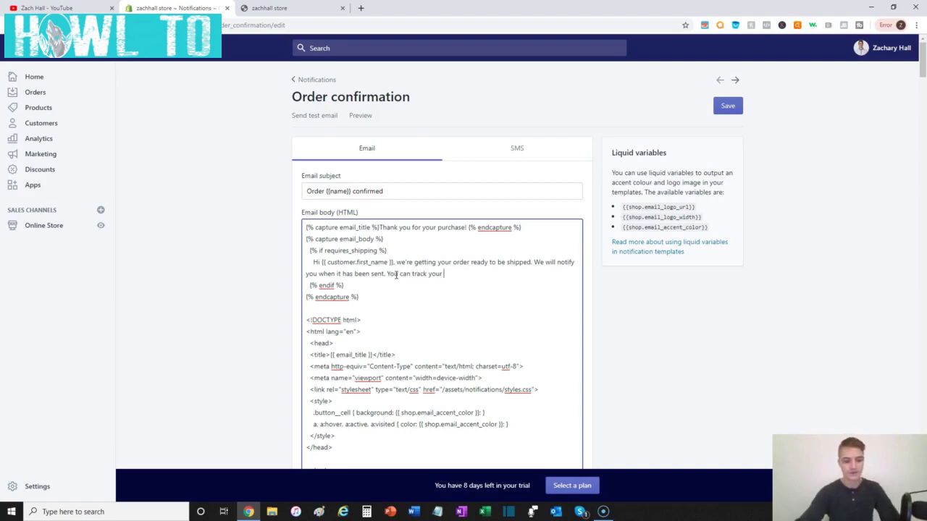
{"action": "type", "text": "order sta"}
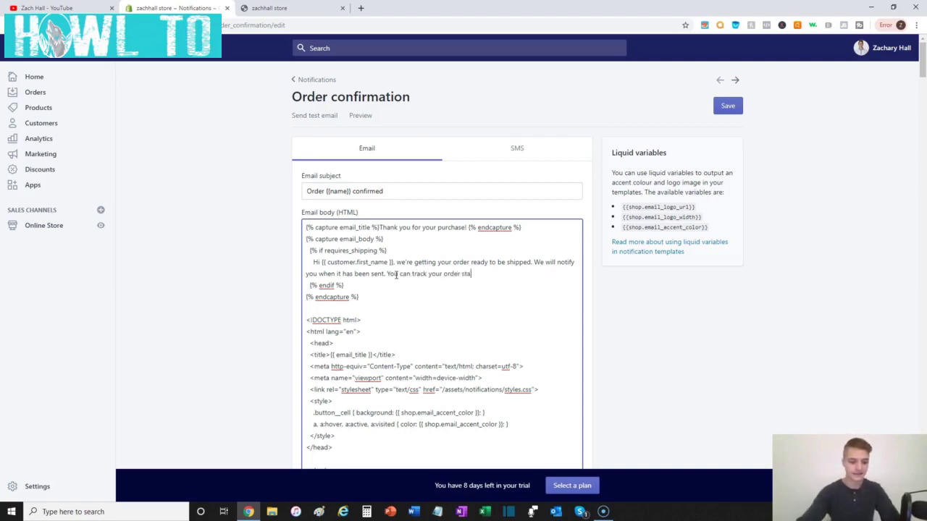
{"action": "type", "text": "tus "}
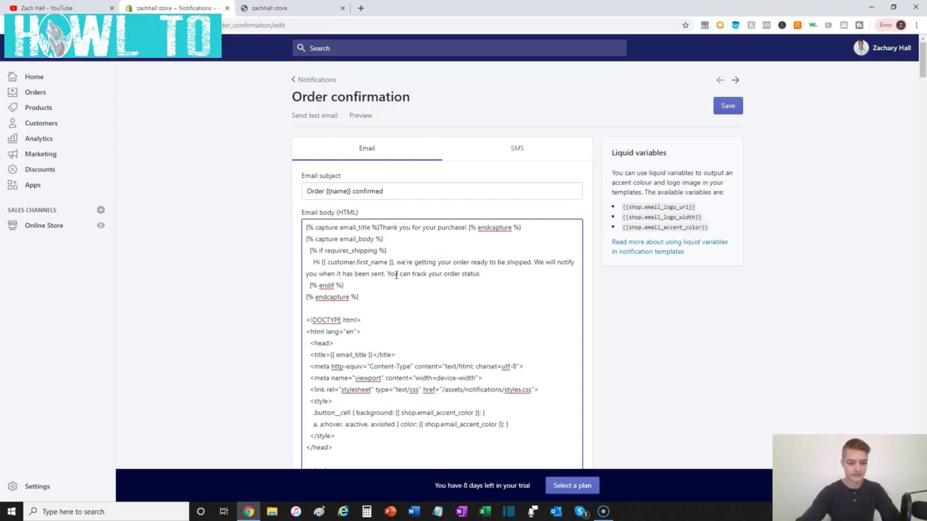
{"action": "type", "text": "through 17track"}
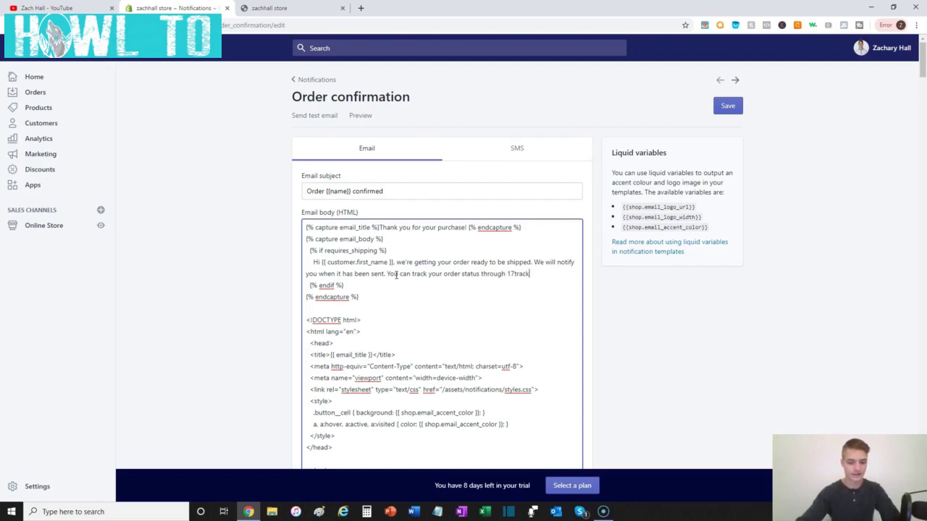
{"action": "type", "text": ".net."}
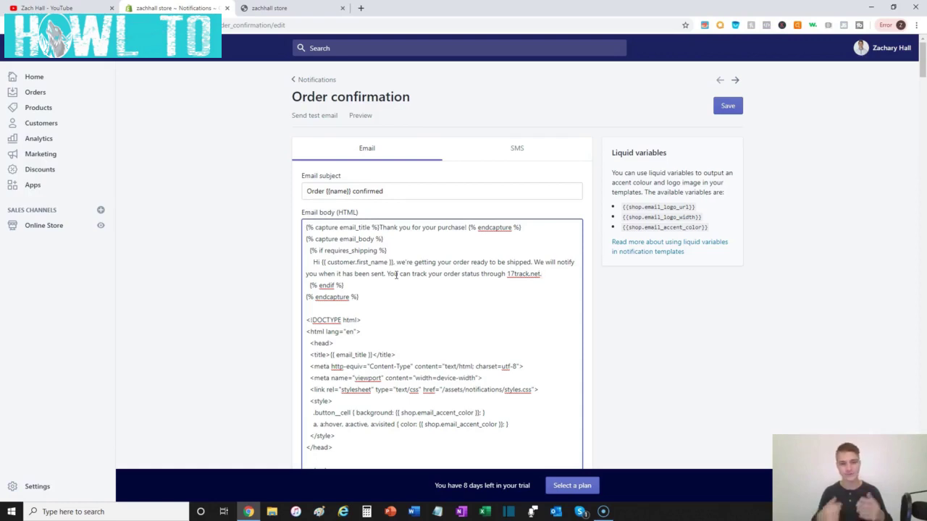
{"action": "left_click", "coordinate": [312, 80]}
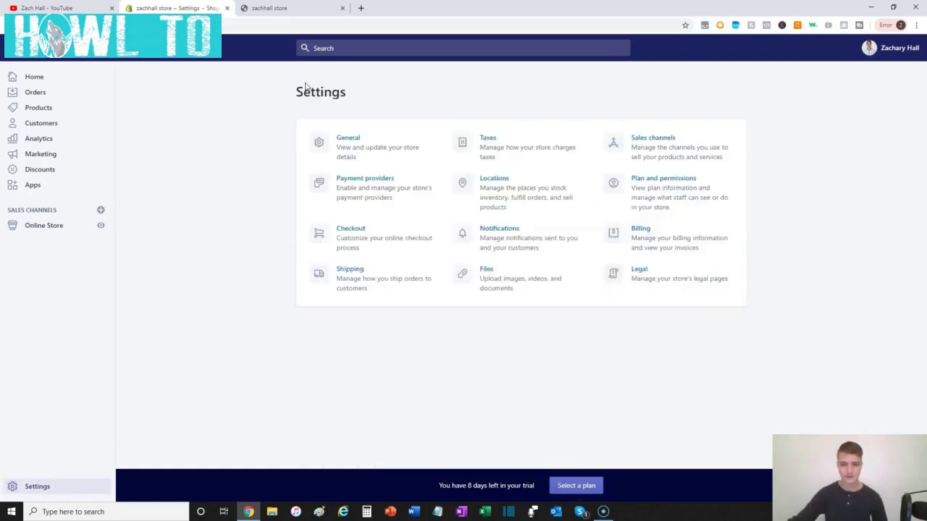
{"action": "left_click", "coordinate": [649, 241]}
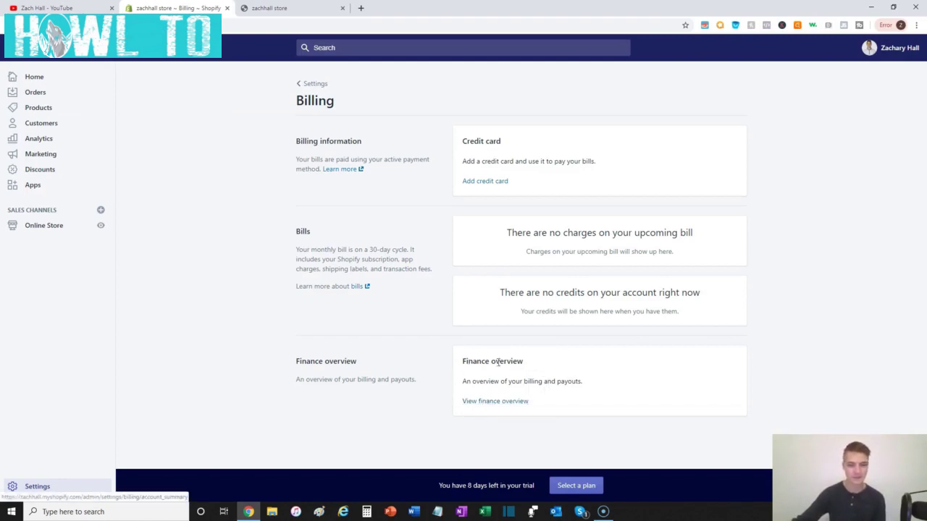
{"action": "left_click", "coordinate": [311, 84]}
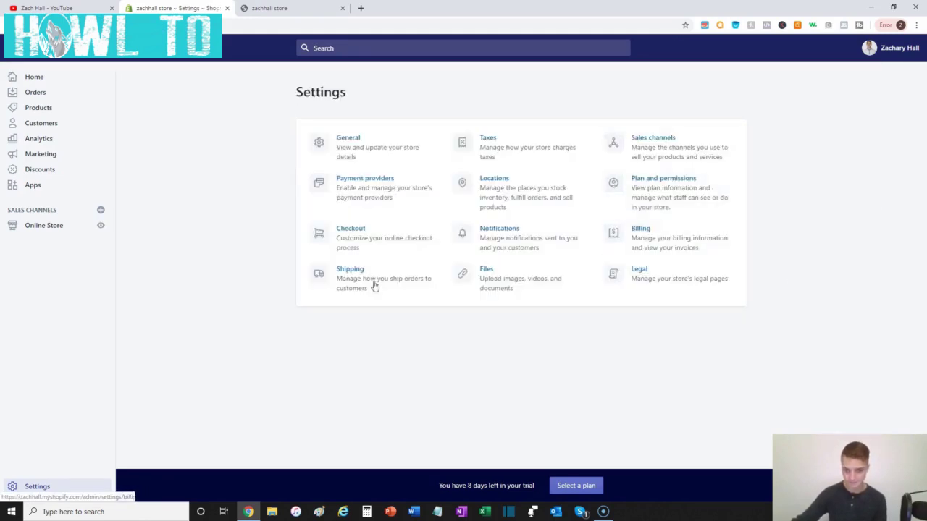
- Go to Shipping, manage the General profile's rates, and begin a new shipping zone
{"action": "left_click", "coordinate": [353, 290]}
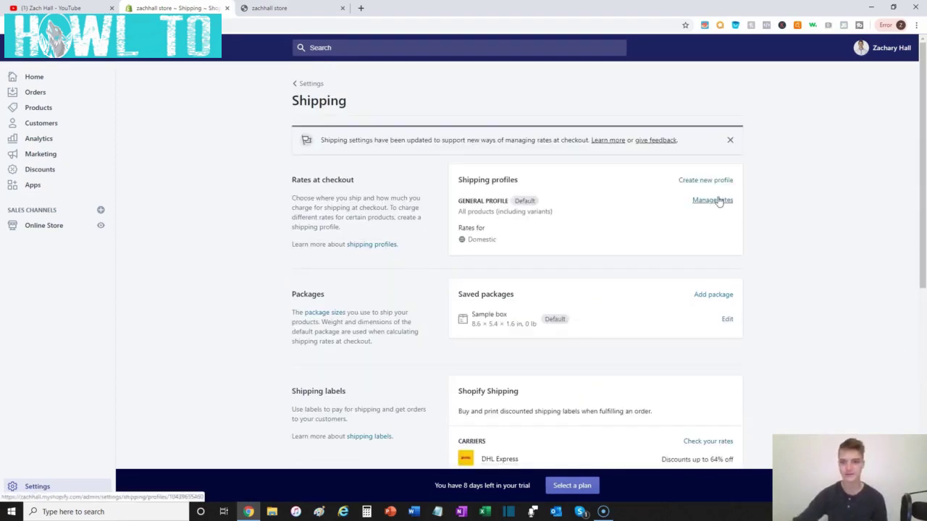
{"action": "left_click", "coordinate": [718, 201]}
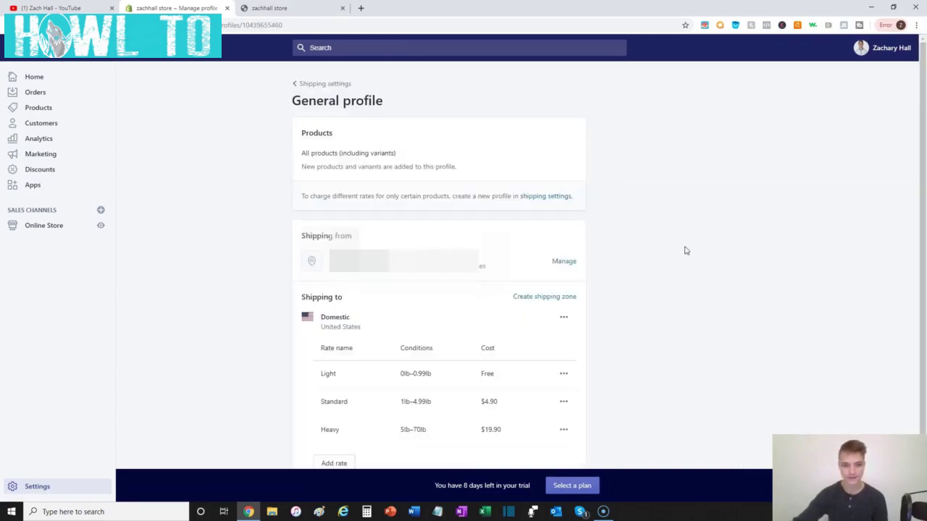
{"action": "left_click", "coordinate": [556, 298]}
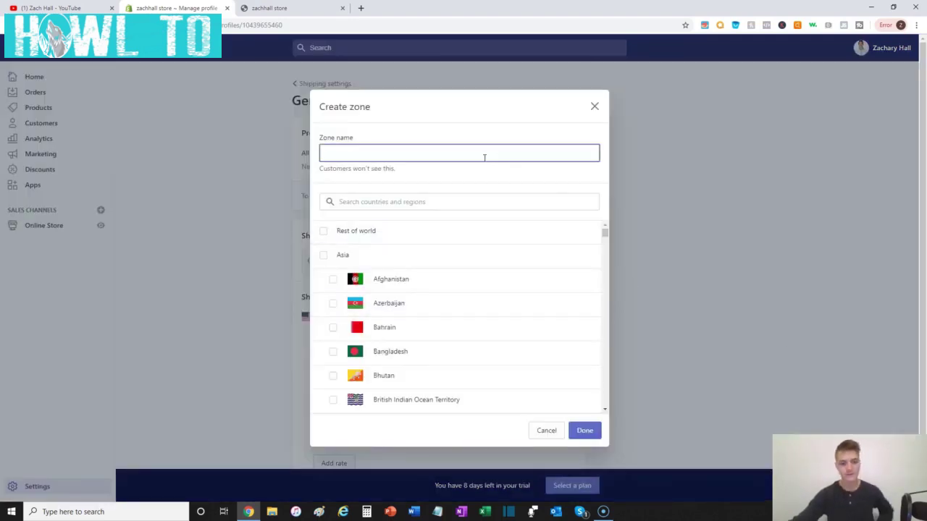
- Name the zone 'Main Shipping Zone' and include Rest of world in it
{"action": "type", "text": "Main "}
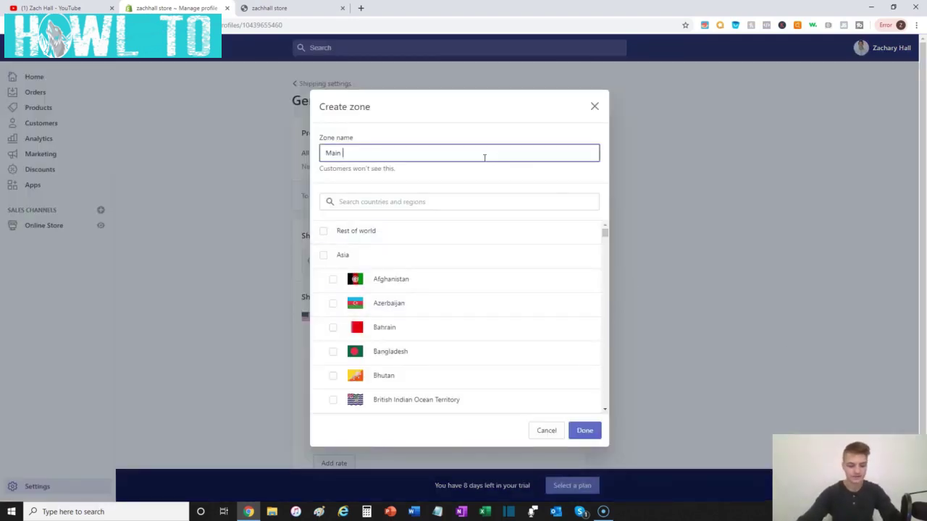
{"action": "type", "text": "Shipping "}
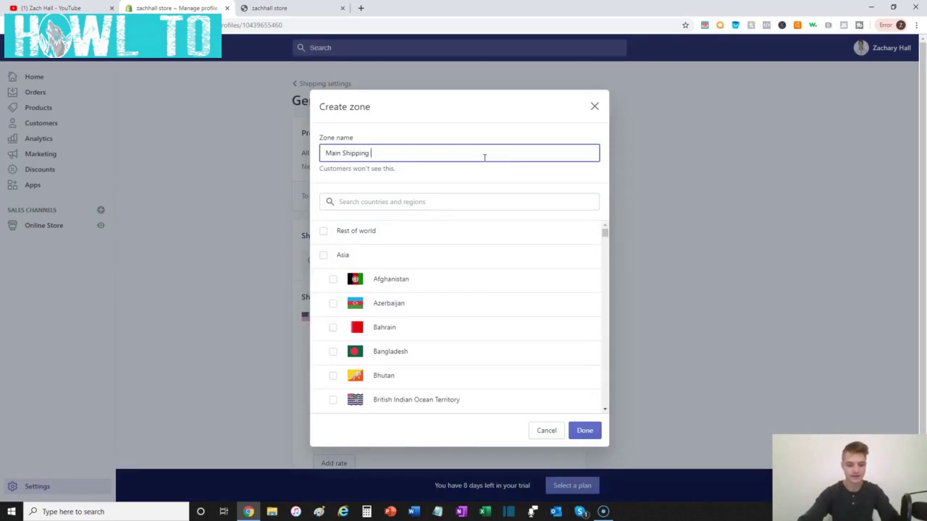
{"action": "type", "text": "Zone"}
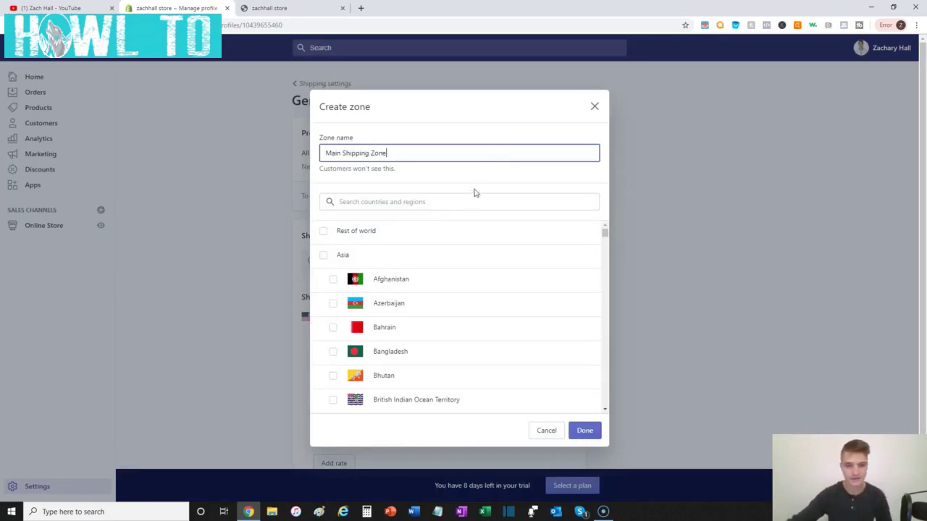
{"action": "left_click", "coordinate": [480, 187]}
{"action": "left_click", "coordinate": [318, 231]}
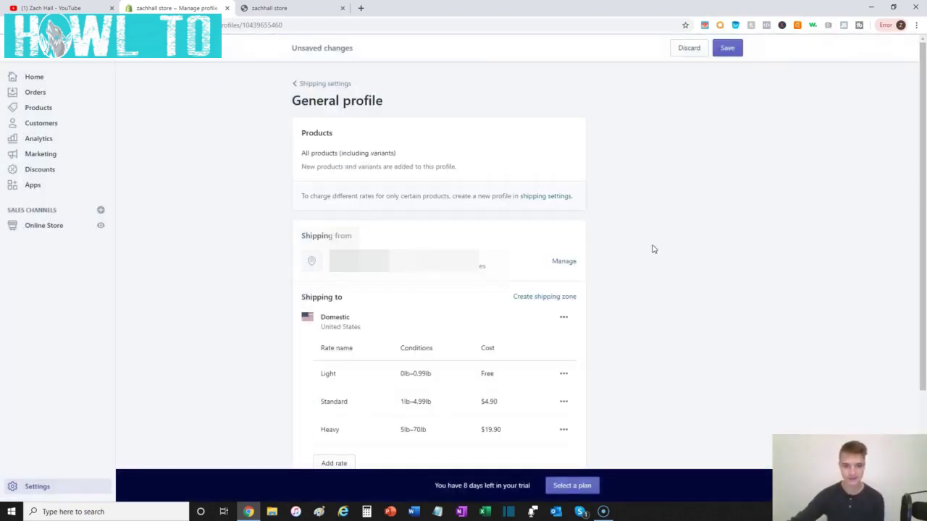
{"action": "scroll", "coordinate": [656, 255], "scroll_direction": "down", "scroll_amount": 2}
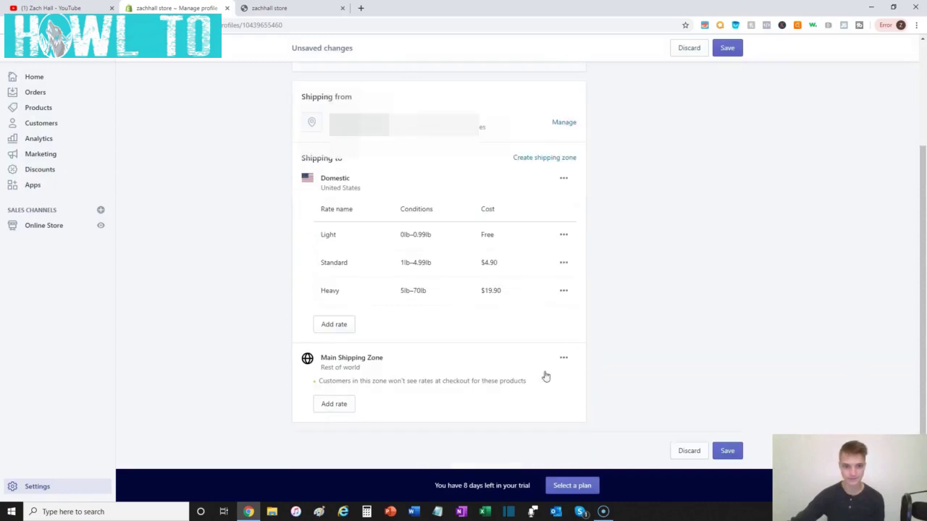
- Add a 'Shipping & Handling' rate with cost 5.99 to Main Shipping Zone
{"action": "left_click", "coordinate": [334, 405]}
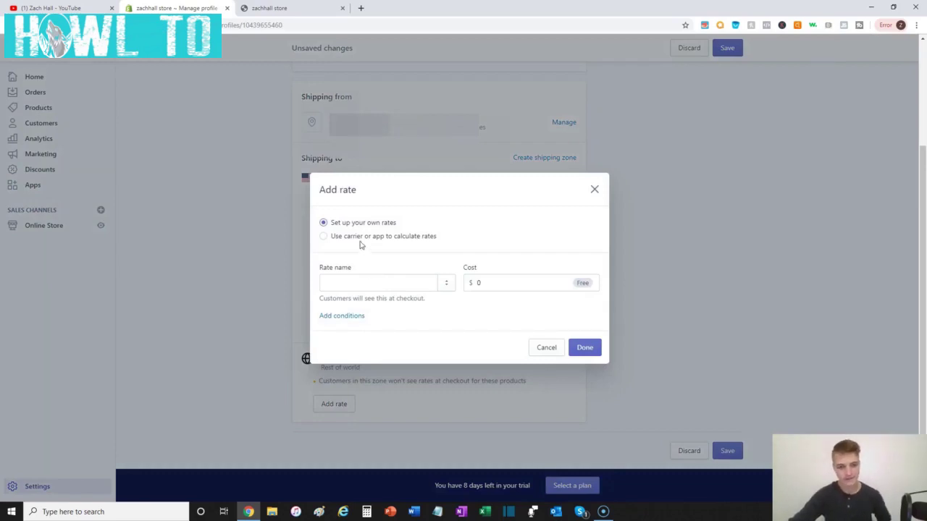
{"action": "left_click", "coordinate": [380, 286]}
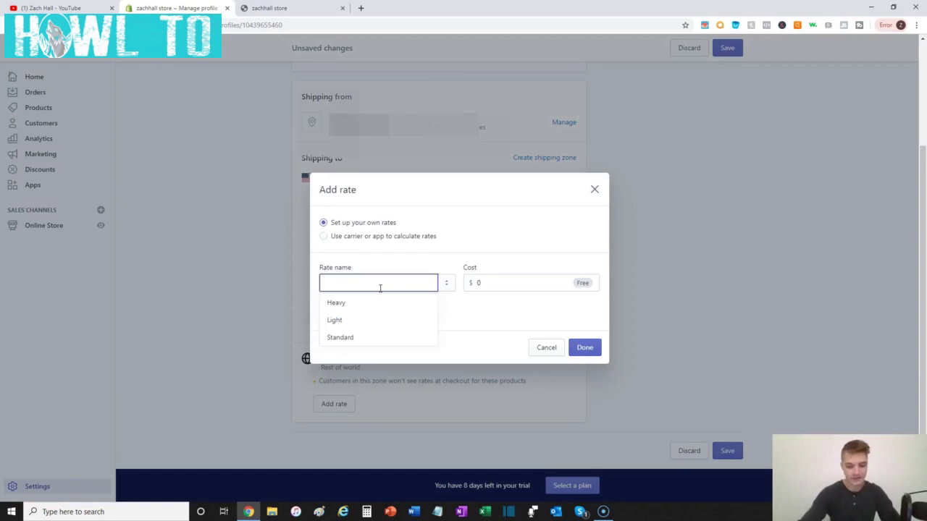
{"action": "type", "text": "Shipping H"}
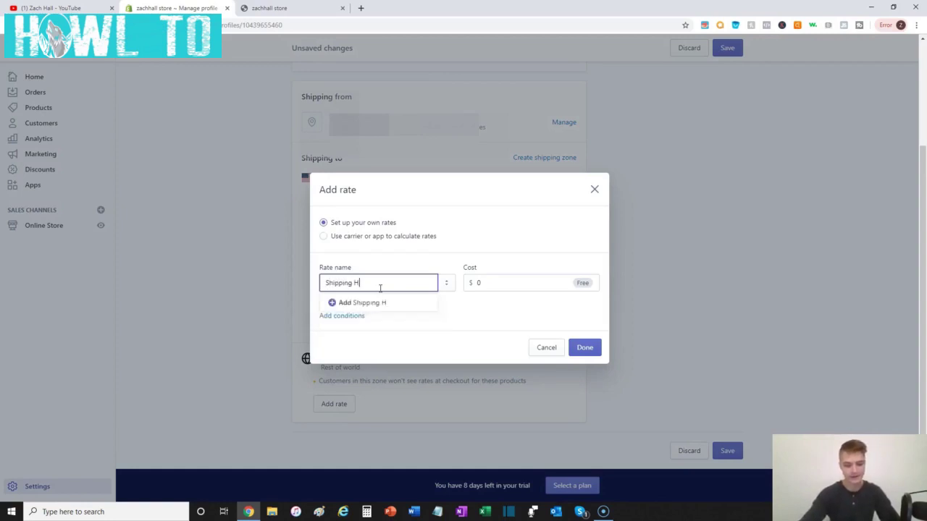
{"action": "key", "text": "BackSpace"}
{"action": "type", "text": "& Handling"}
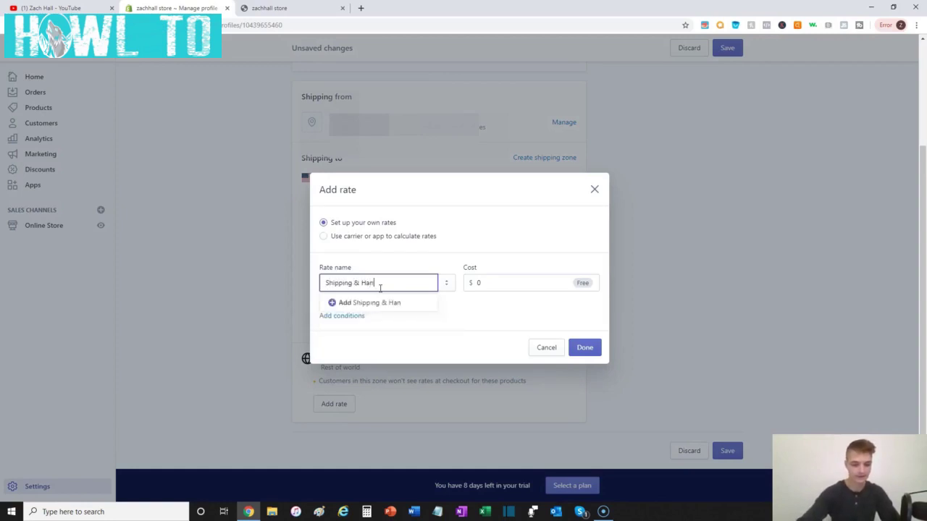
{"action": "left_click", "coordinate": [509, 282]}
{"action": "type", "text": "5.99"}
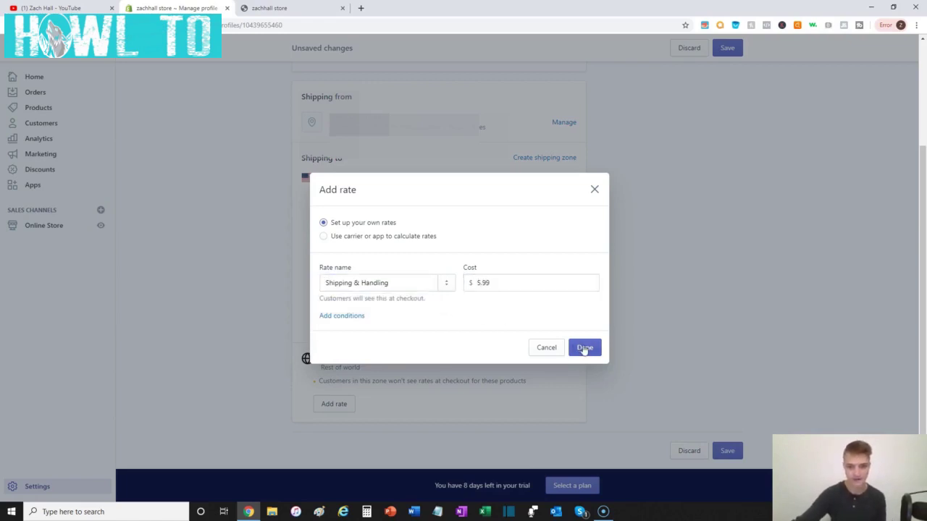
{"action": "left_click", "coordinate": [585, 348]}
{"action": "scroll", "coordinate": [403, 372], "scroll_direction": "down", "scroll_amount": 1}
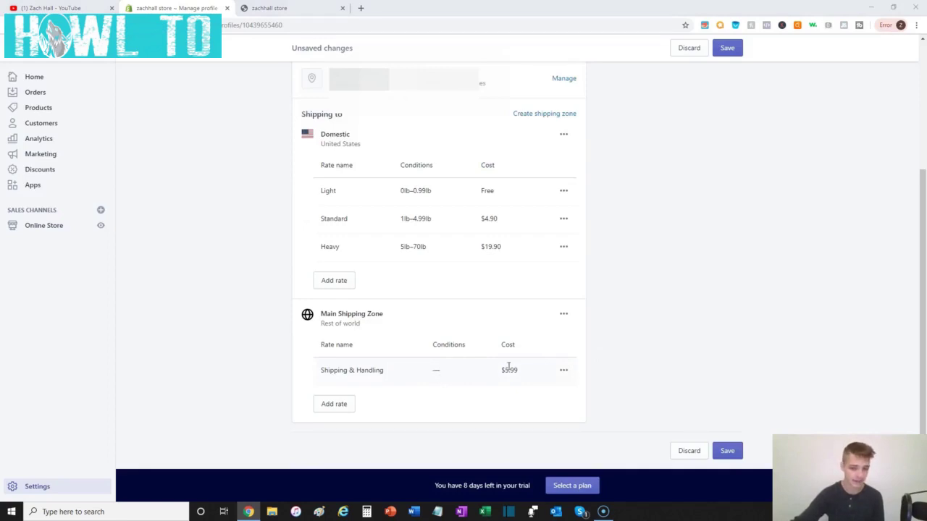
- Add a 'Priority Insured Shipping & Handling' rate costing 9.99, dismissing an extra empty rate form
{"action": "left_click", "coordinate": [346, 404]}
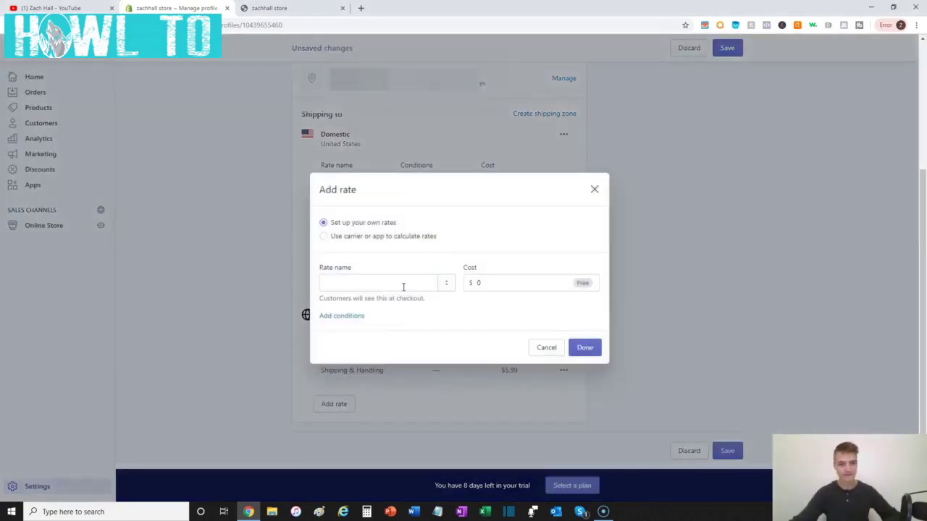
{"action": "left_click", "coordinate": [376, 286]}
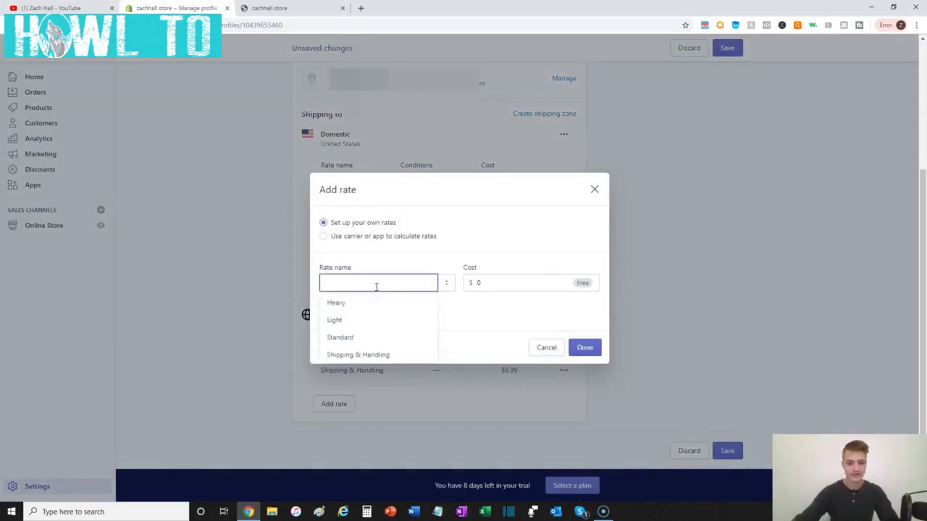
{"action": "type", "text": "Prio"}
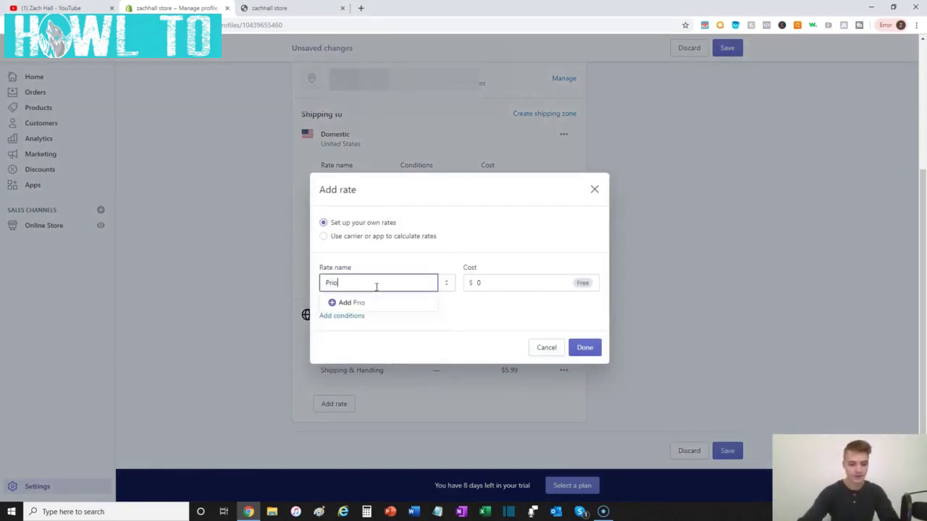
{"action": "type", "text": "rity"}
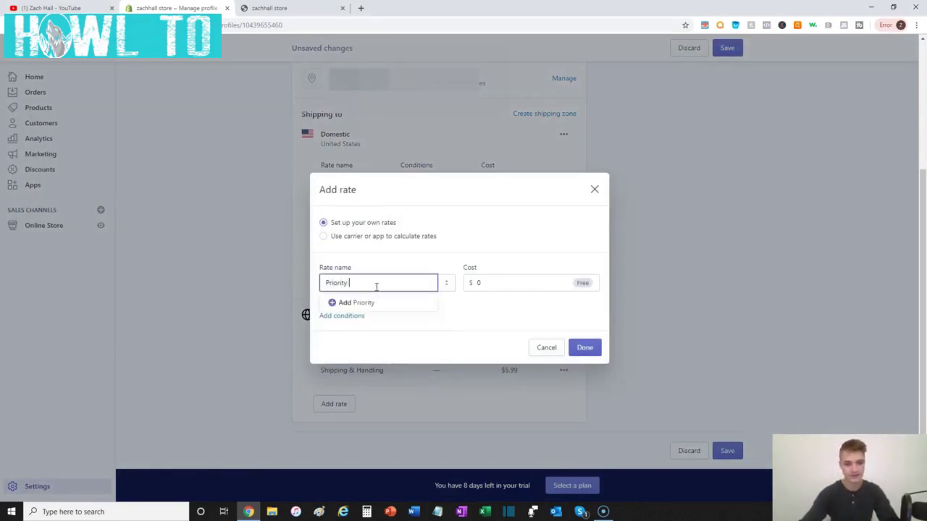
{"action": "type", "text": " Insured"}
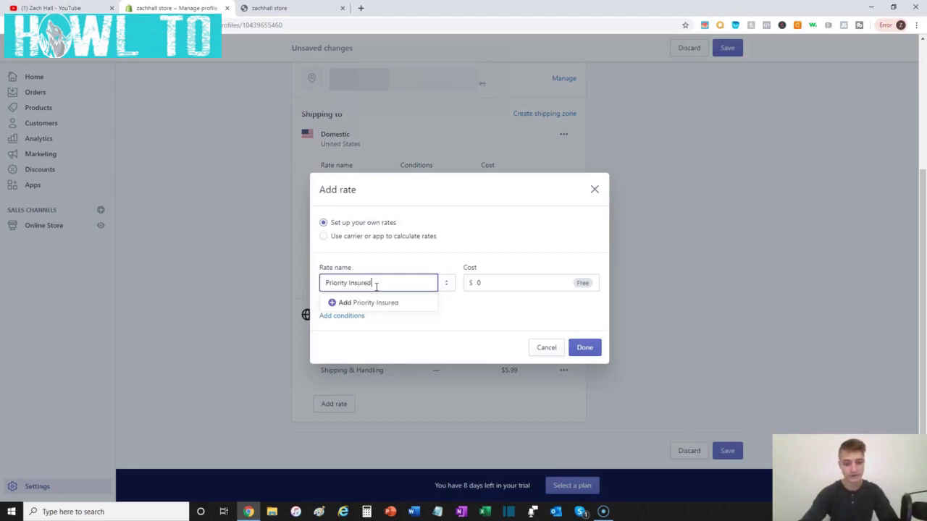
{"action": "type", "text": " Shipping"}
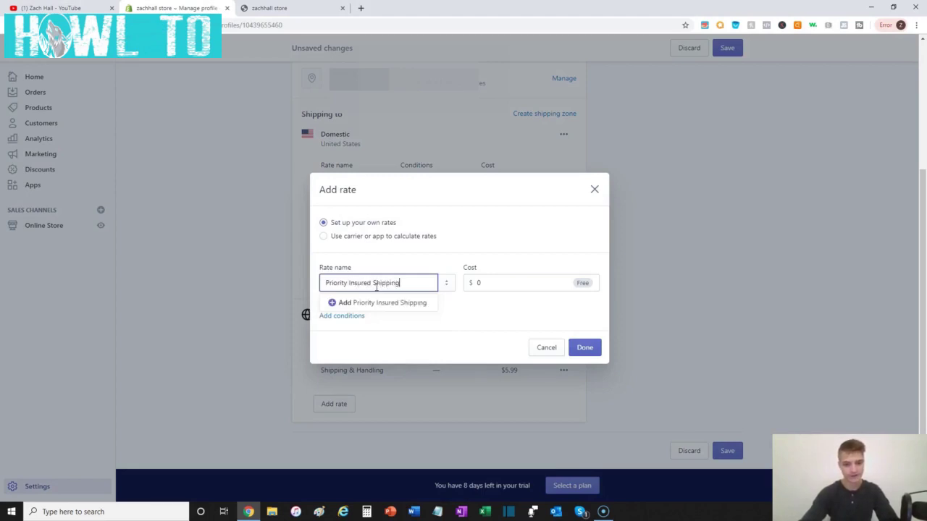
{"action": "type", "text": " & "}
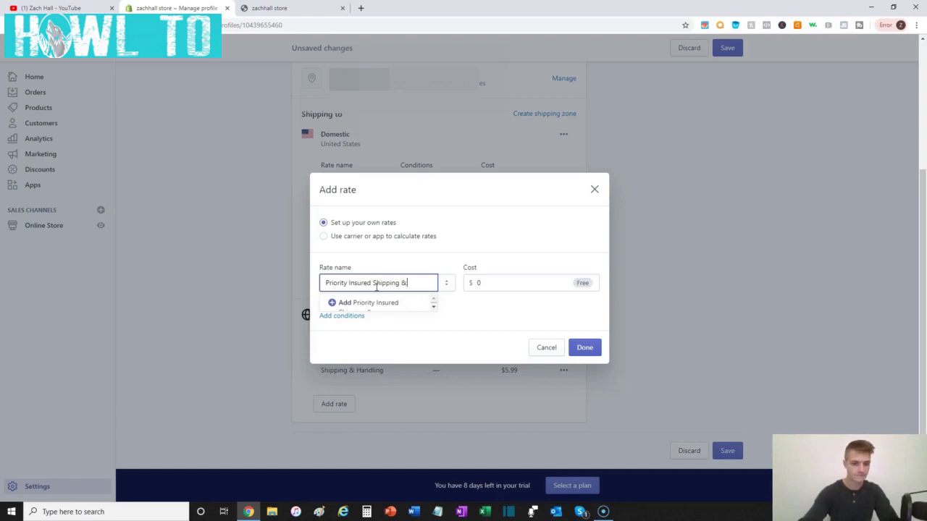
{"action": "type", "text": "Handling"}
{"action": "key", "text": "Tab"}
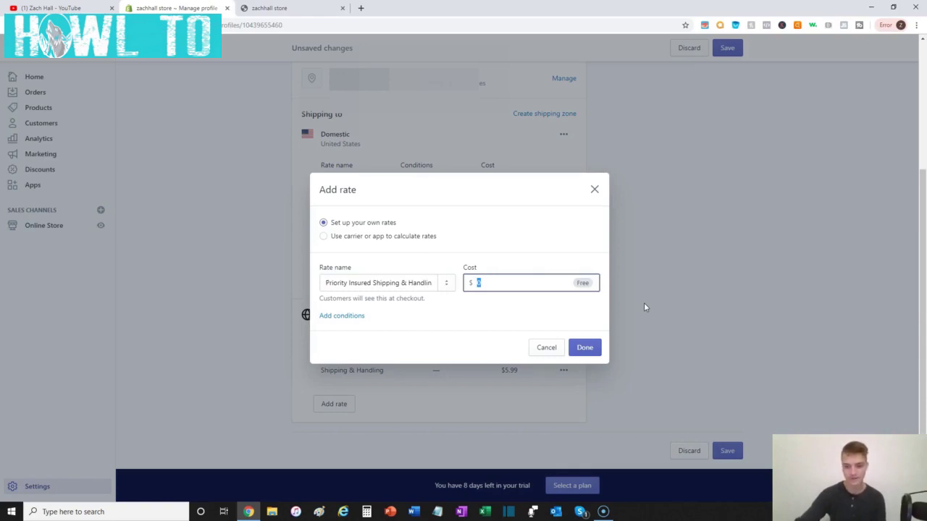
{"action": "type", "text": "9.99"}
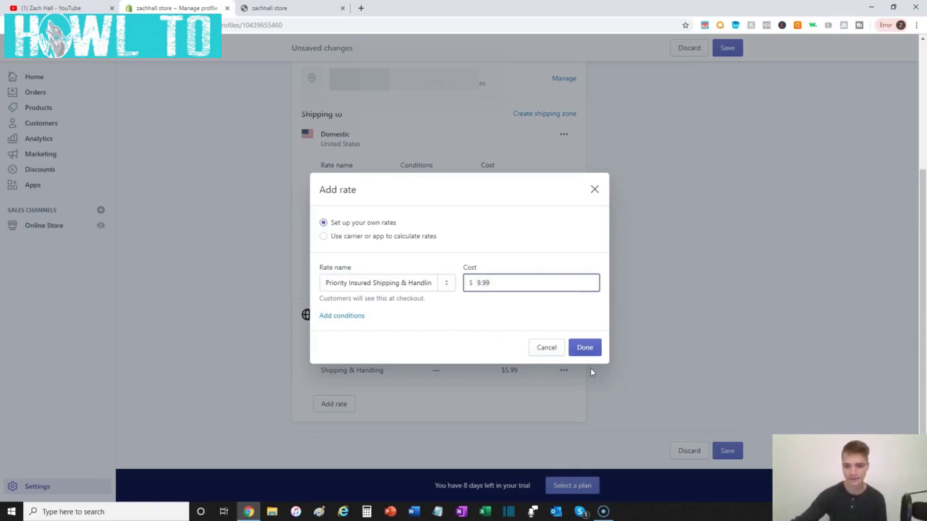
{"action": "left_click", "coordinate": [541, 308]}
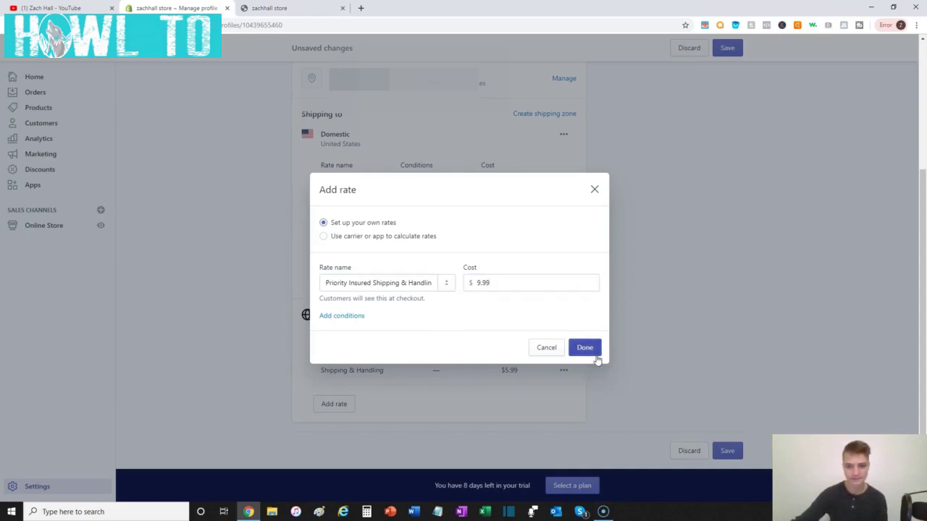
{"action": "left_click", "coordinate": [595, 351]}
{"action": "left_click", "coordinate": [338, 431]}
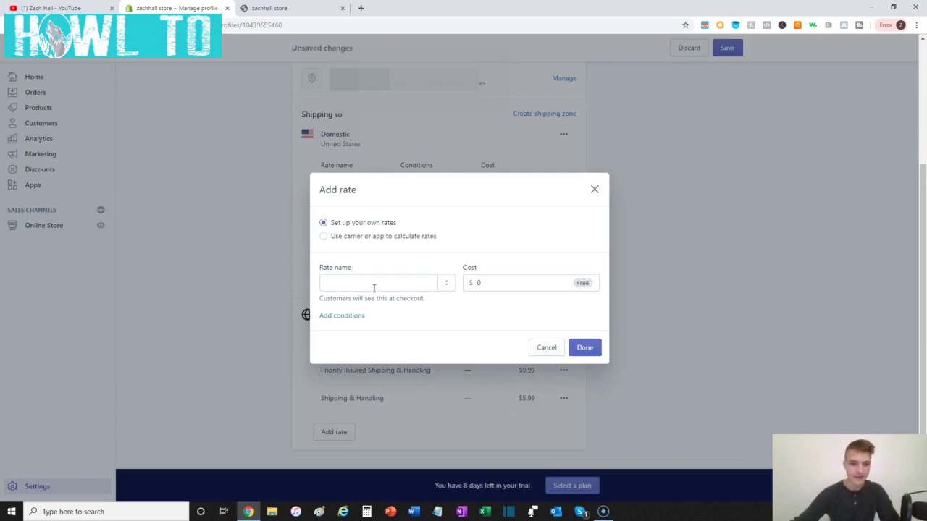
{"action": "key", "text": "Escape"}
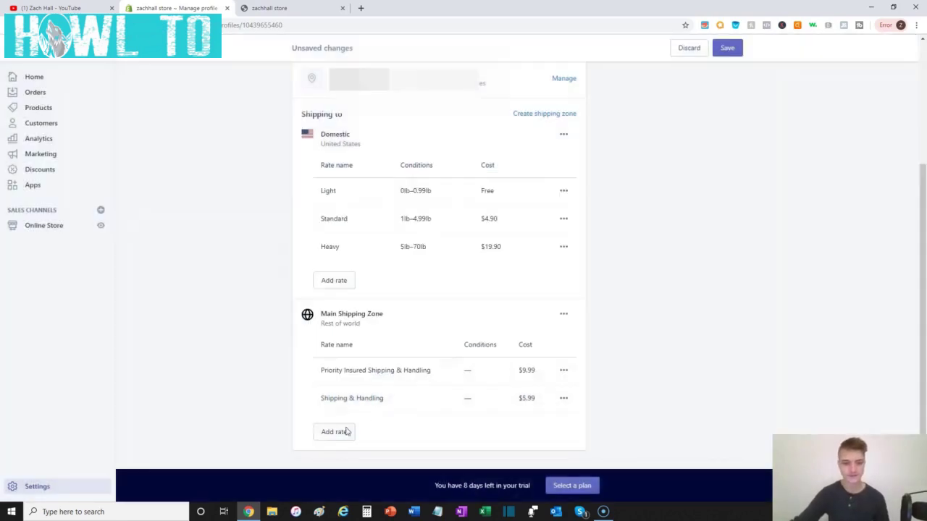
- Start a new rate named 'Free Shipping' in Main Shipping Zone
{"action": "left_click", "coordinate": [333, 432]}
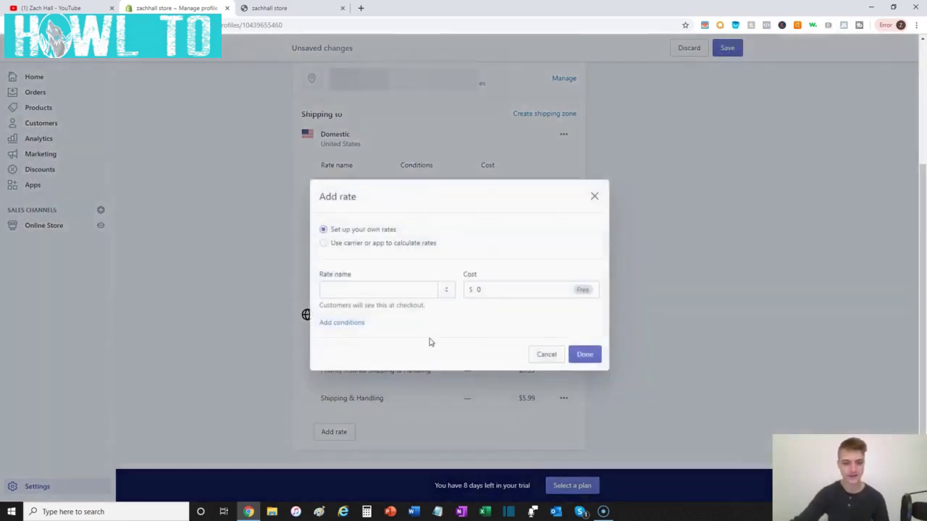
{"action": "left_click", "coordinate": [403, 282]}
{"action": "type", "text": "Free "}
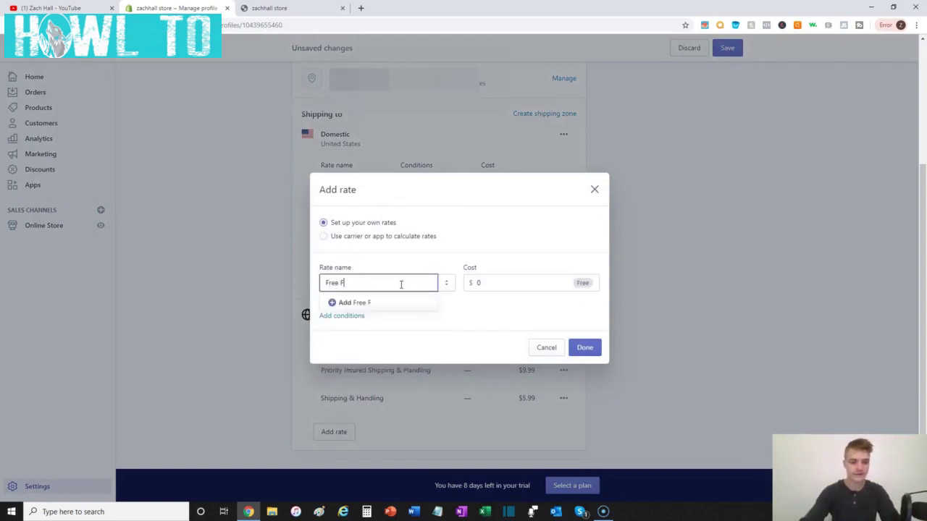
{"action": "type", "text": "F"}
{"action": "key", "text": "BackSpace"}
{"action": "type", "text": "Shipping"}
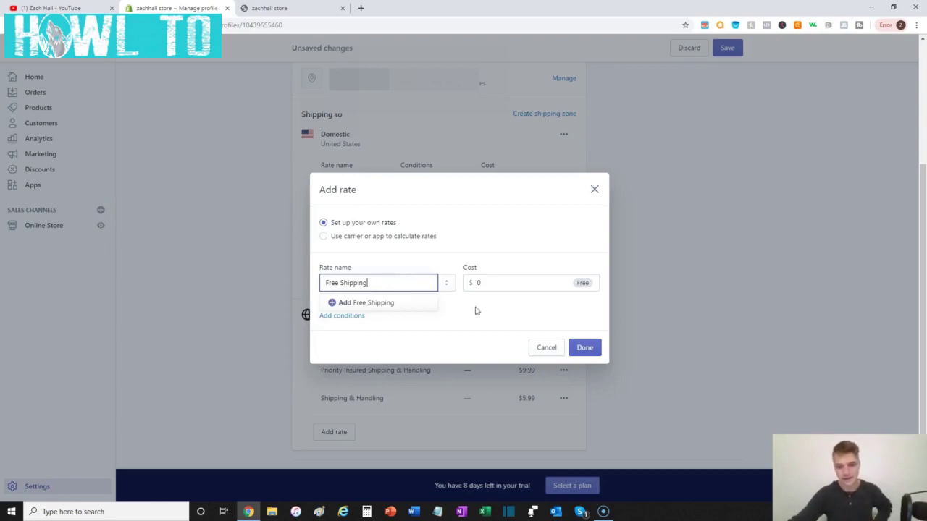
{"action": "left_click", "coordinate": [538, 325]}
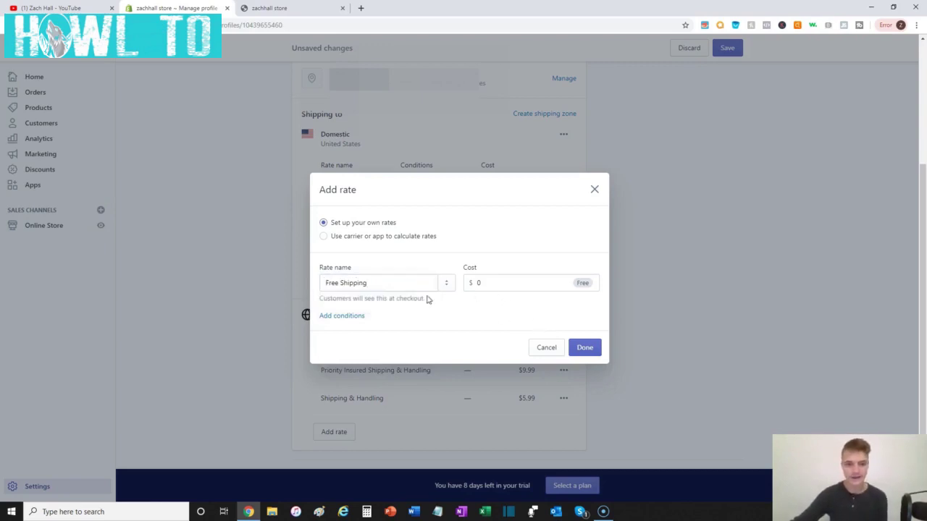
- Apply it to orders priced $75 and up, add it, and save the shipping profile
{"action": "left_click", "coordinate": [342, 319]}
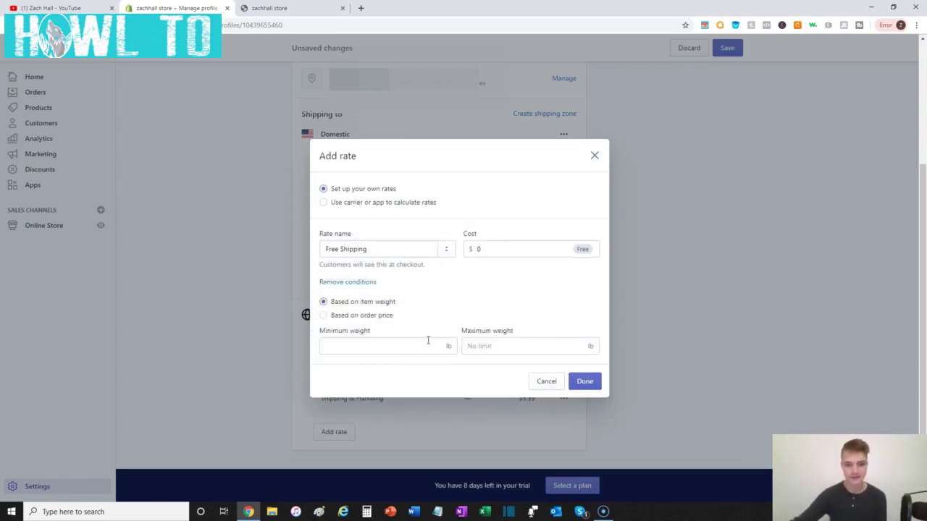
{"action": "left_click", "coordinate": [358, 317]}
{"action": "left_click", "coordinate": [409, 344]}
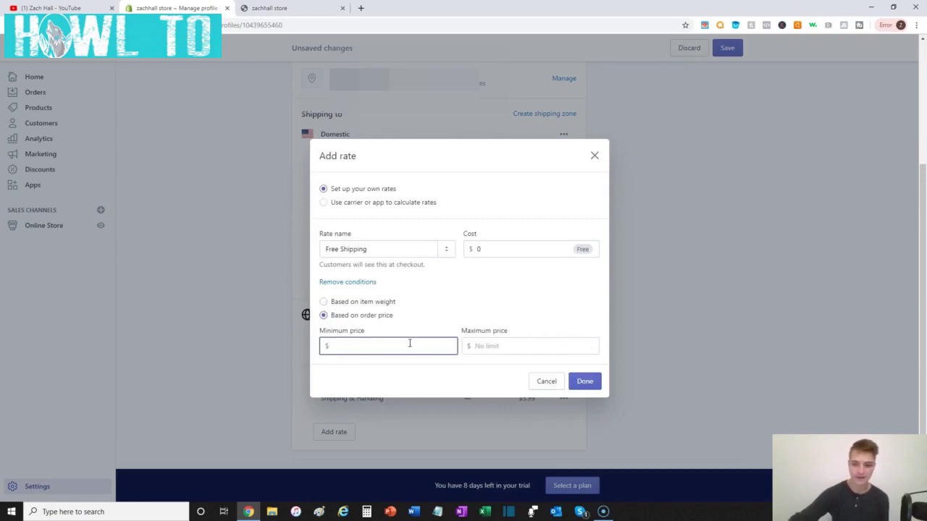
{"action": "type", "text": "75"}
{"action": "left_click", "coordinate": [451, 359]}
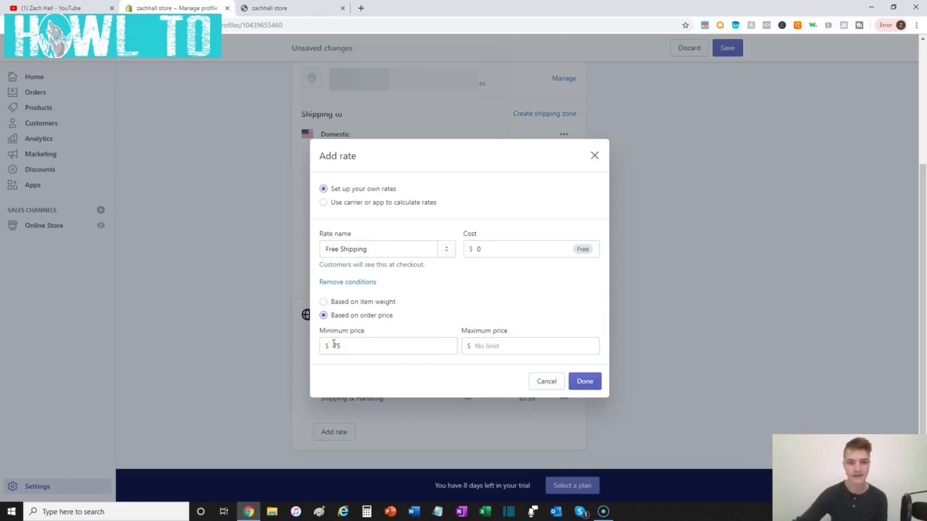
{"action": "left_click", "coordinate": [585, 382]}
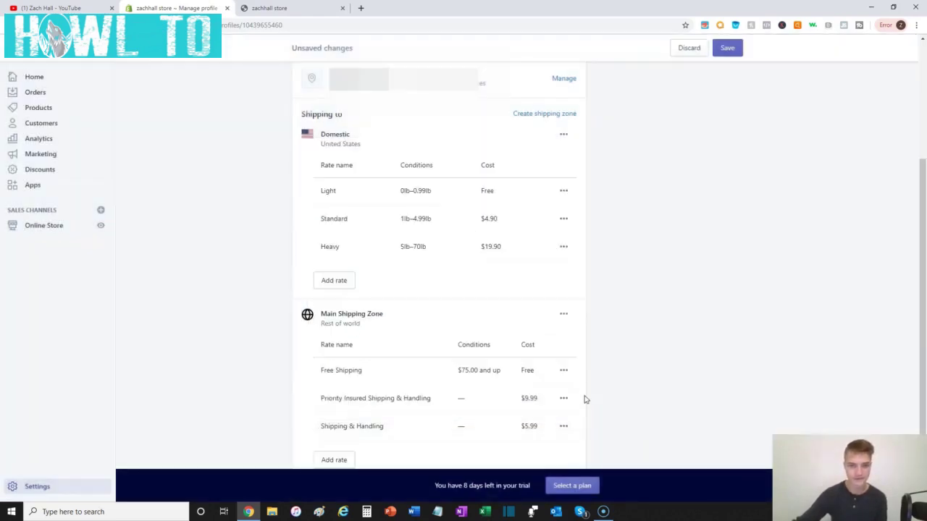
{"action": "left_click", "coordinate": [732, 54]}
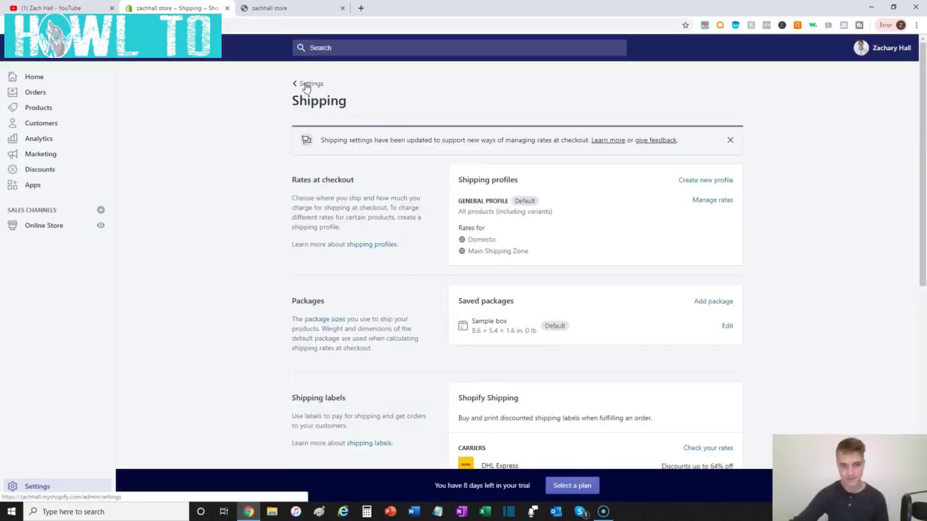
- Return from Shipping to the Settings overview
{"action": "left_click", "coordinate": [307, 85]}
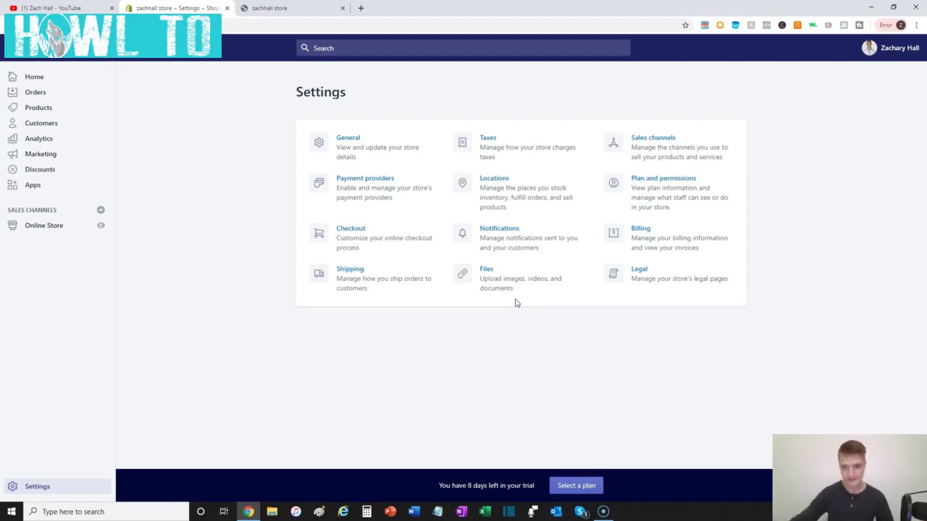
- Open the Legal pages settings and review the empty refund, privacy, terms and shipping policy editors
{"action": "left_click", "coordinate": [641, 286]}
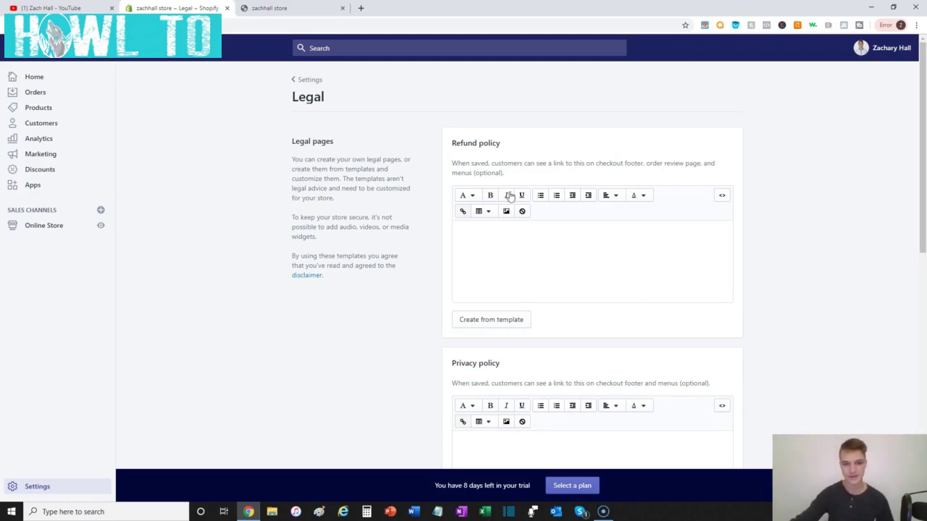
{"action": "scroll", "coordinate": [517, 149], "scroll_direction": "down", "scroll_amount": 2}
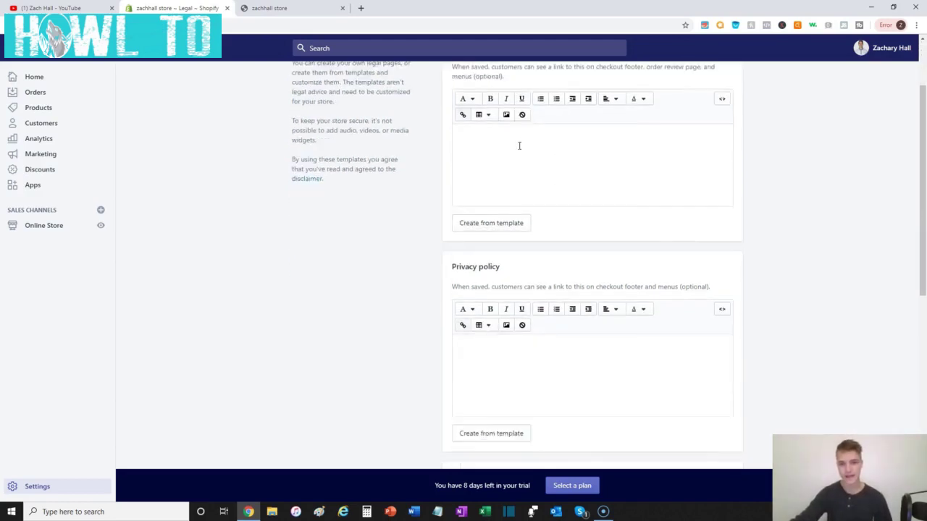
{"action": "scroll", "coordinate": [518, 149], "scroll_direction": "up", "scroll_amount": 2}
{"action": "scroll", "coordinate": [518, 149], "scroll_direction": "down", "scroll_amount": 2}
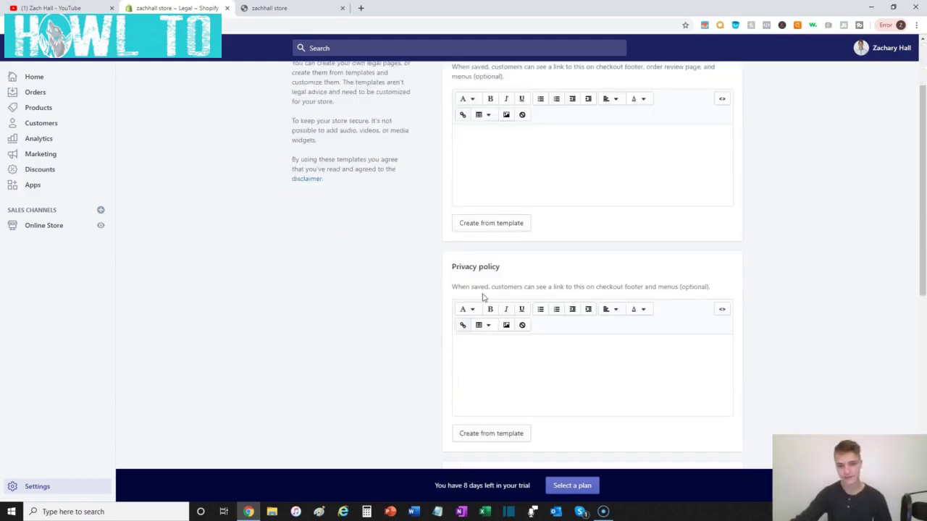
{"action": "scroll", "coordinate": [483, 293], "scroll_direction": "down", "scroll_amount": 1}
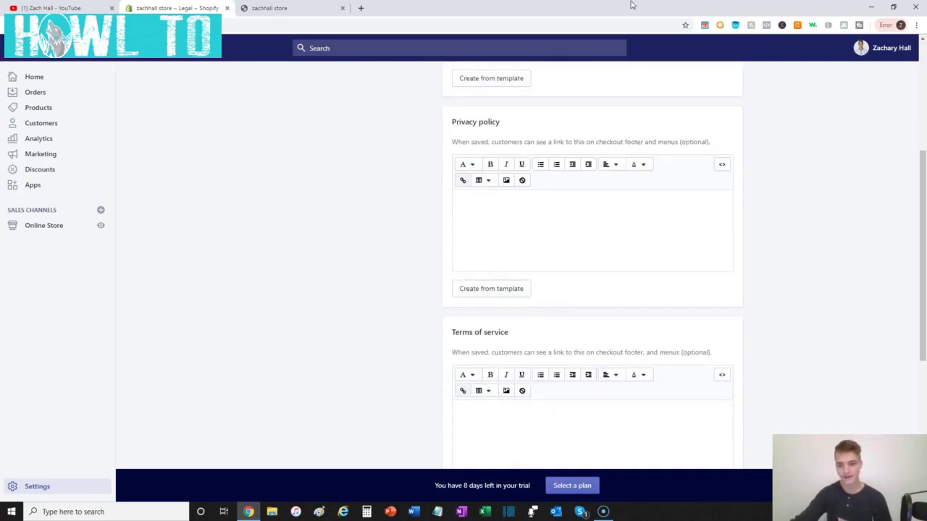
{"action": "scroll", "coordinate": [517, 302], "scroll_direction": "down", "scroll_amount": 3}
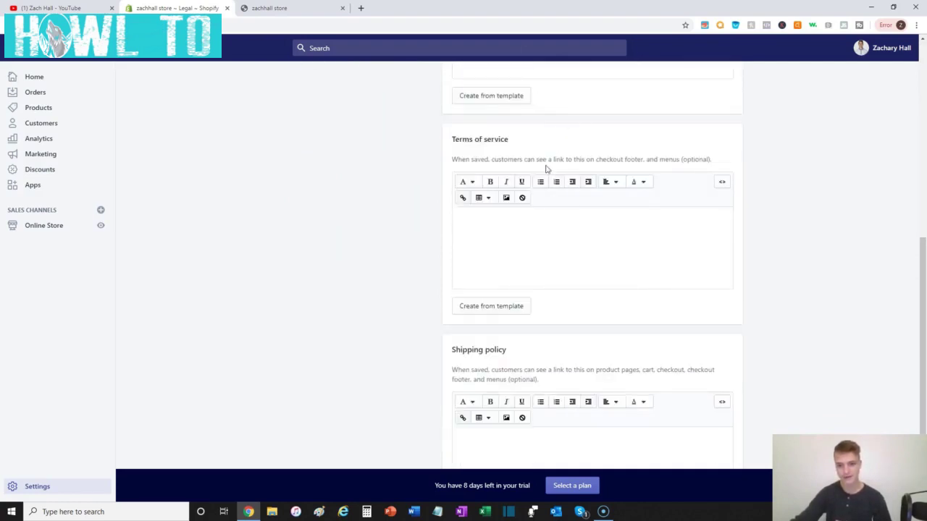
{"action": "scroll", "coordinate": [448, 295], "scroll_direction": "up", "scroll_amount": 5}
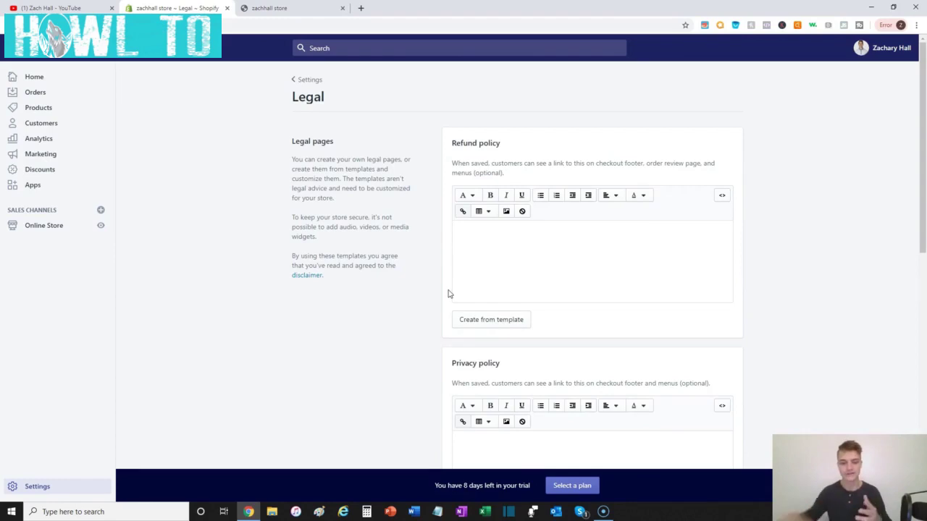
{"action": "scroll", "coordinate": [449, 294], "scroll_direction": "down", "scroll_amount": 4}
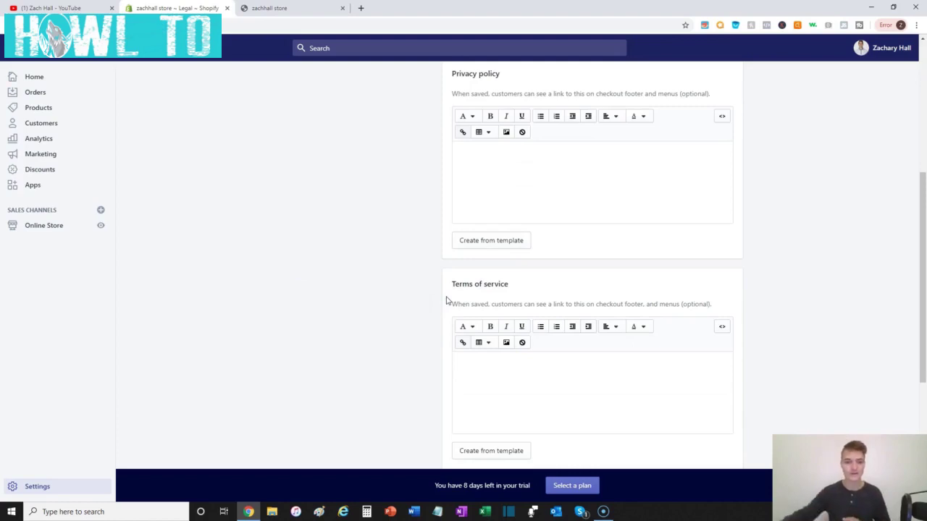
{"action": "scroll", "coordinate": [484, 298], "scroll_direction": "up", "scroll_amount": 4}
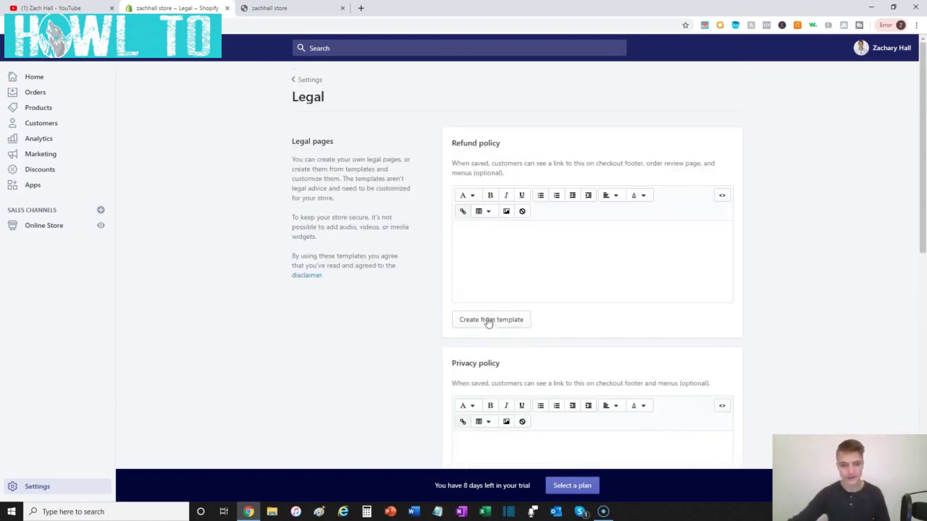
- Fill the Refund policy, Privacy policy and Terms of service from their templates
{"action": "left_click", "coordinate": [470, 323]}
{"action": "scroll", "coordinate": [445, 330], "scroll_direction": "down", "scroll_amount": 5}
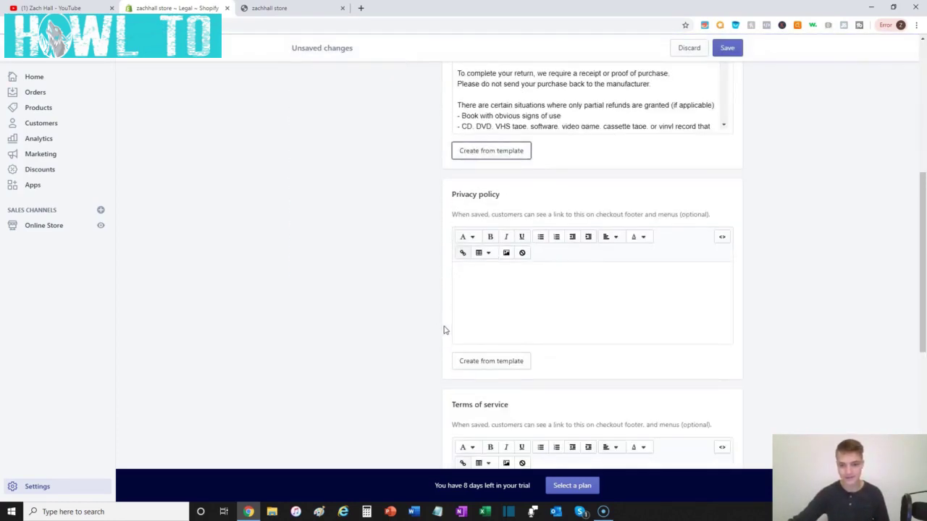
{"action": "scroll", "coordinate": [470, 319], "scroll_direction": "down", "scroll_amount": 2}
{"action": "left_click", "coordinate": [512, 267]}
{"action": "scroll", "coordinate": [435, 302], "scroll_direction": "down", "scroll_amount": 7}
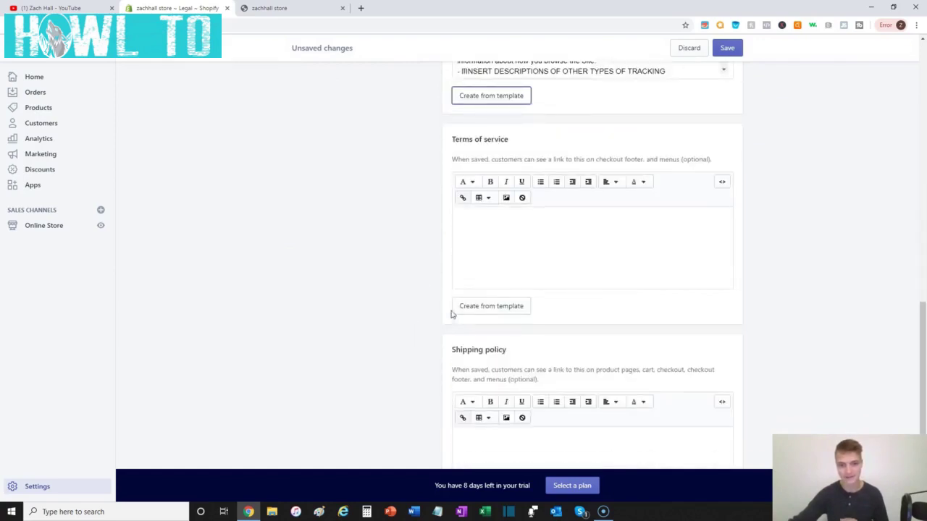
{"action": "left_click", "coordinate": [467, 311]}
- Start editing the empty Shipping policy, then save the legal pages
{"action": "scroll", "coordinate": [468, 406], "scroll_direction": "down", "scroll_amount": 3}
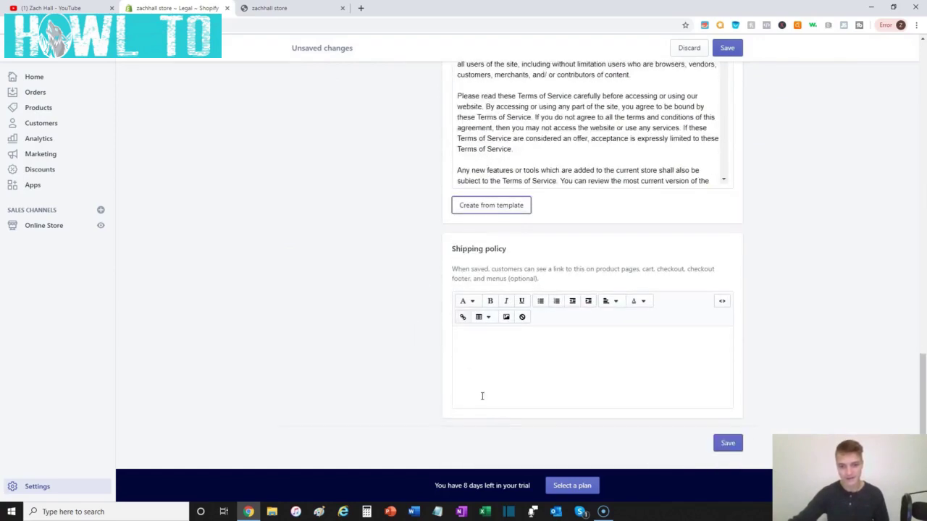
{"action": "left_click", "coordinate": [497, 367]}
{"action": "left_click", "coordinate": [430, 340]}
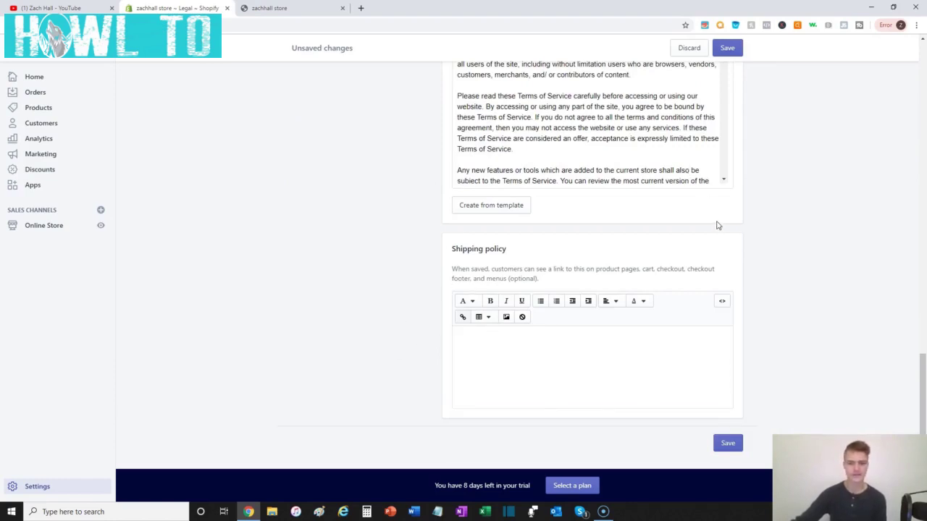
{"action": "scroll", "coordinate": [749, 217], "scroll_direction": "up", "scroll_amount": 4}
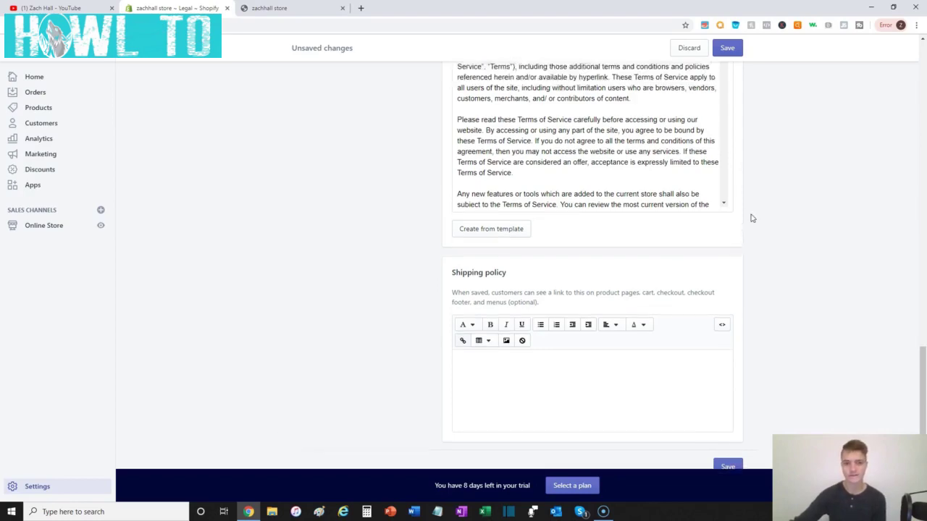
{"action": "scroll", "coordinate": [448, 273], "scroll_direction": "up", "scroll_amount": 2}
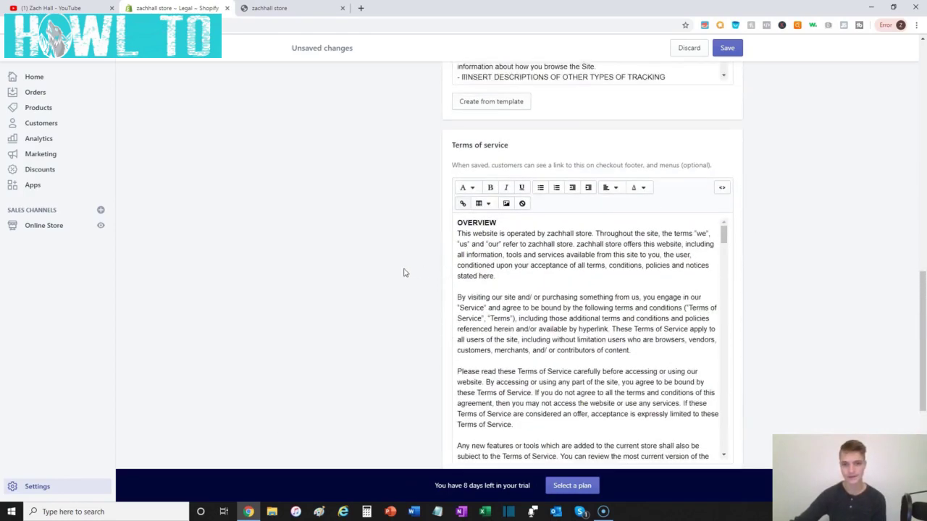
{"action": "scroll", "coordinate": [383, 379], "scroll_direction": "up", "scroll_amount": 7}
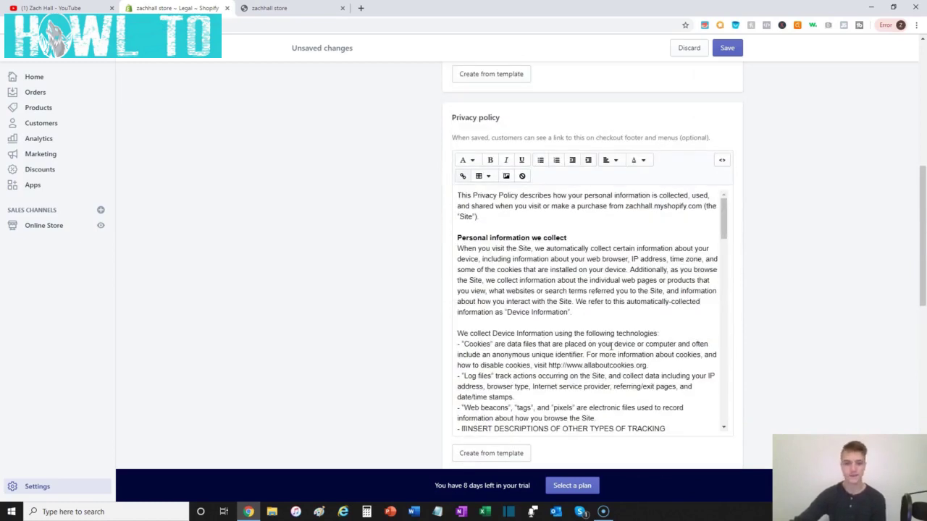
{"action": "scroll", "coordinate": [549, 344], "scroll_direction": "up", "scroll_amount": 2}
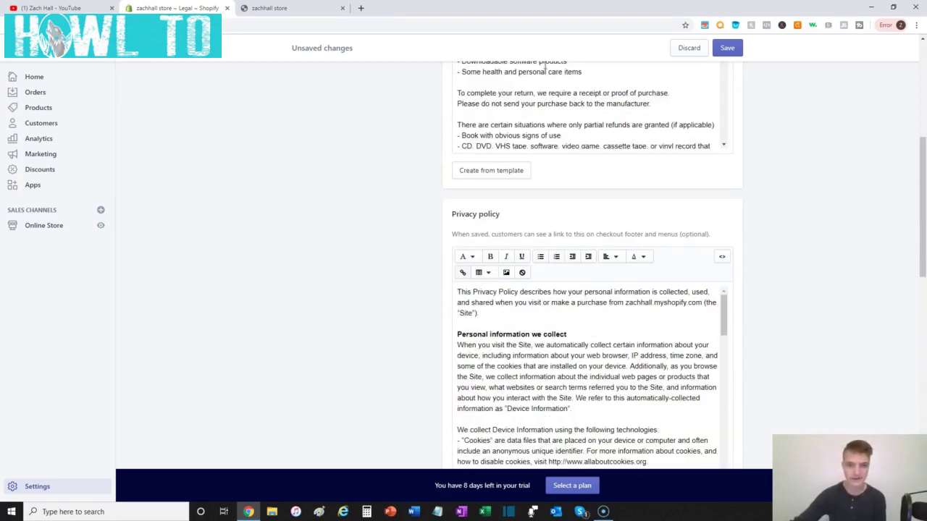
{"action": "scroll", "coordinate": [721, 110], "scroll_direction": "up", "scroll_amount": 3}
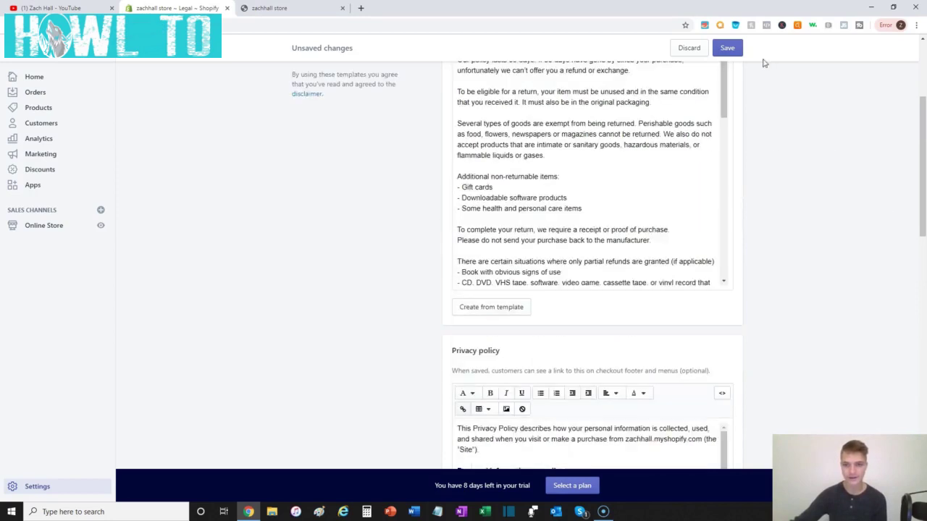
{"action": "left_click", "coordinate": [725, 49]}
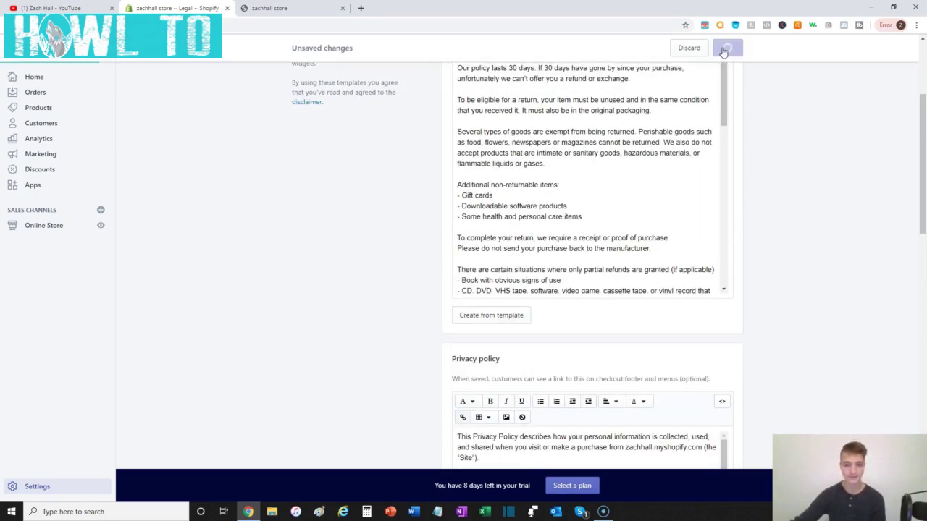